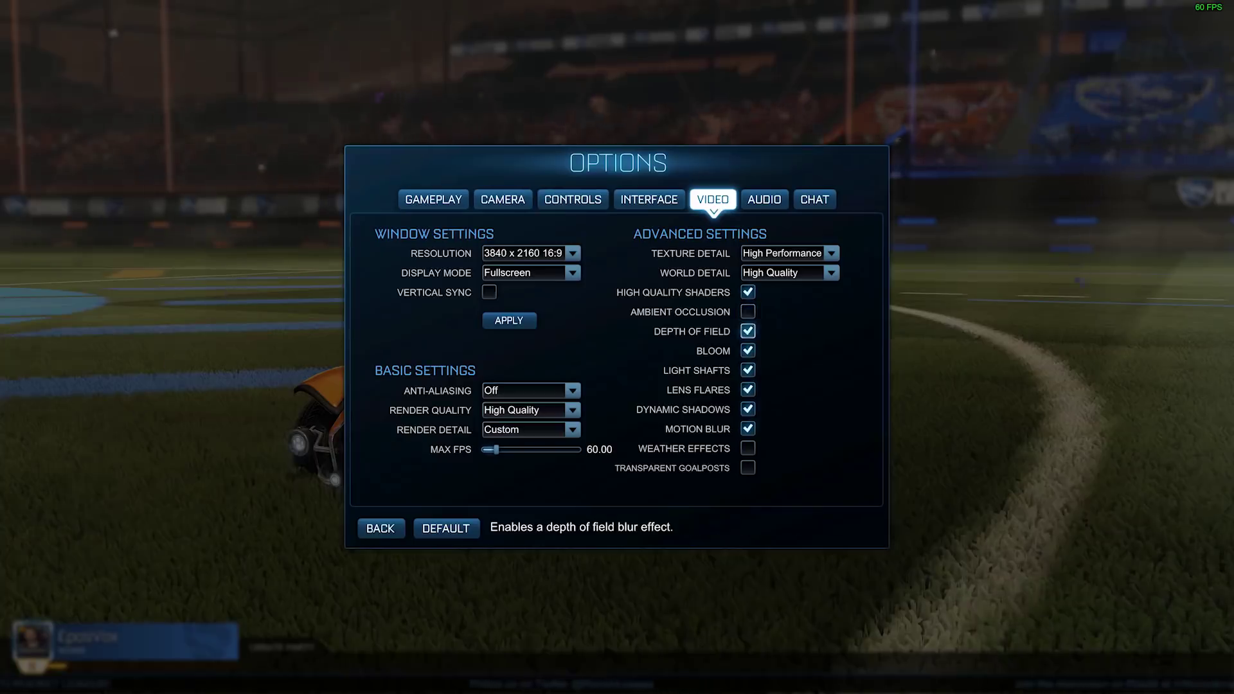
# Uncheck Depth of Field in Rocket League's video options
pyautogui.press('Return')
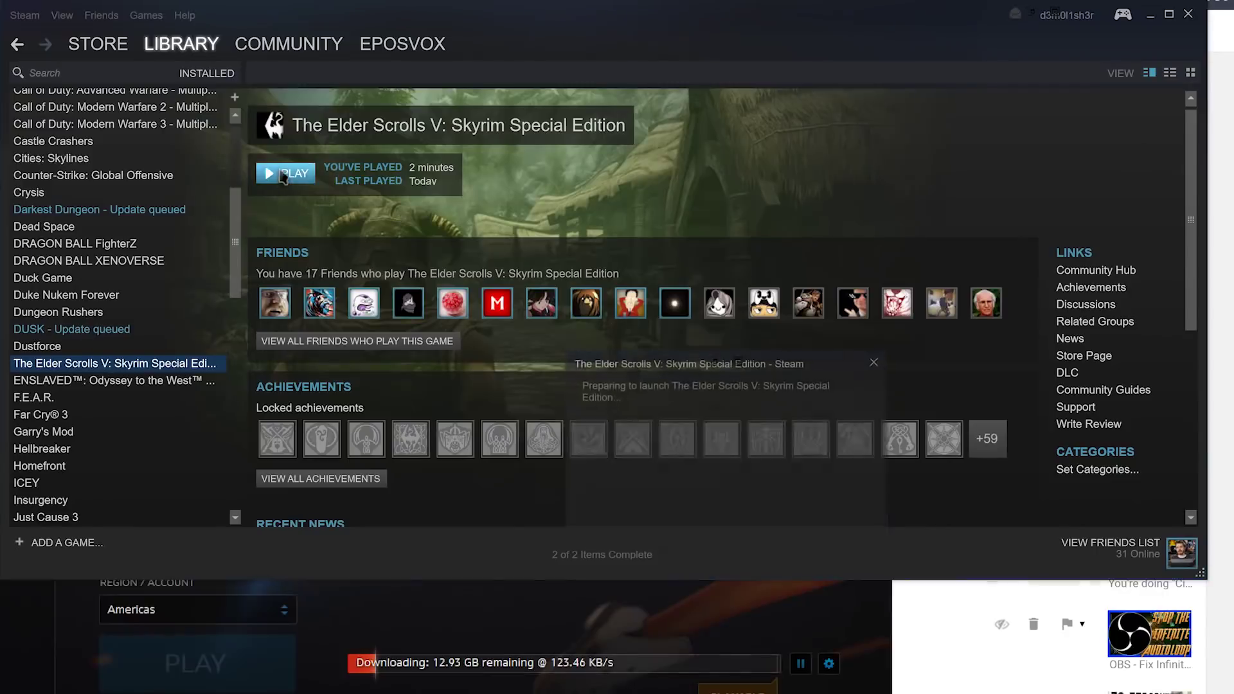
# Open the Options dialog in the Skyrim Special Edition launcher
pyautogui.click(316, 122)
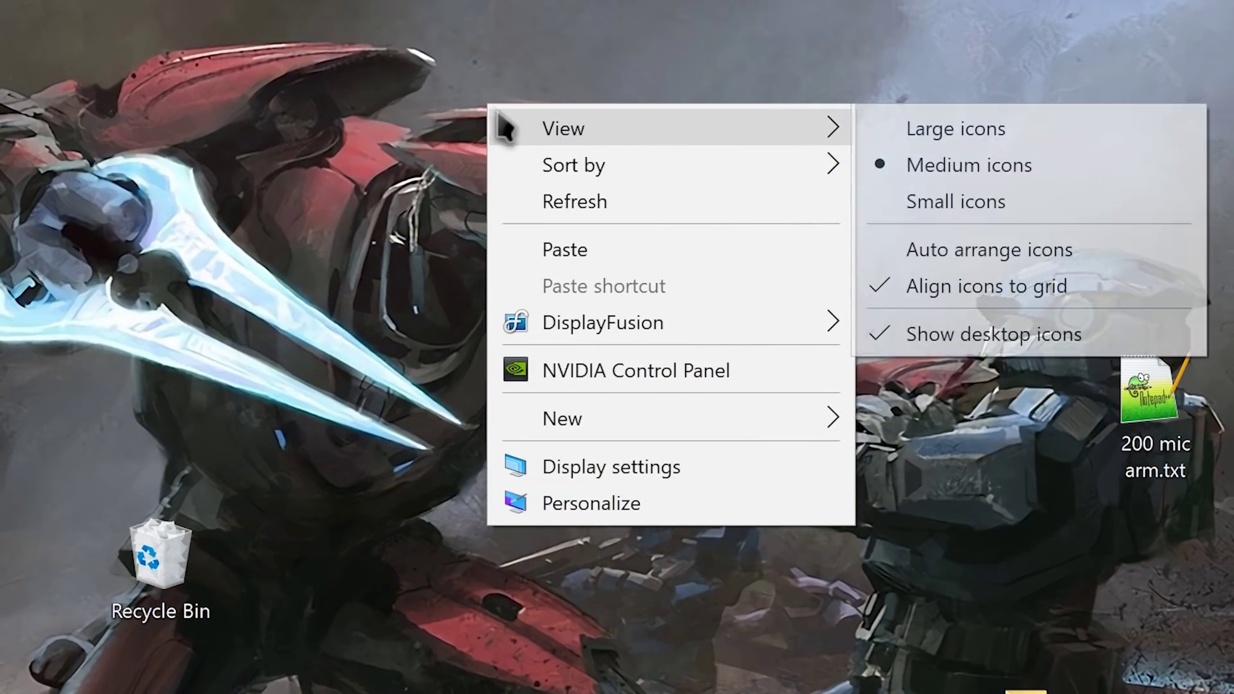
# Set Threaded optimization to On in Overwatch's Manage 3D Settings program settings
pyautogui.click(712, 380)
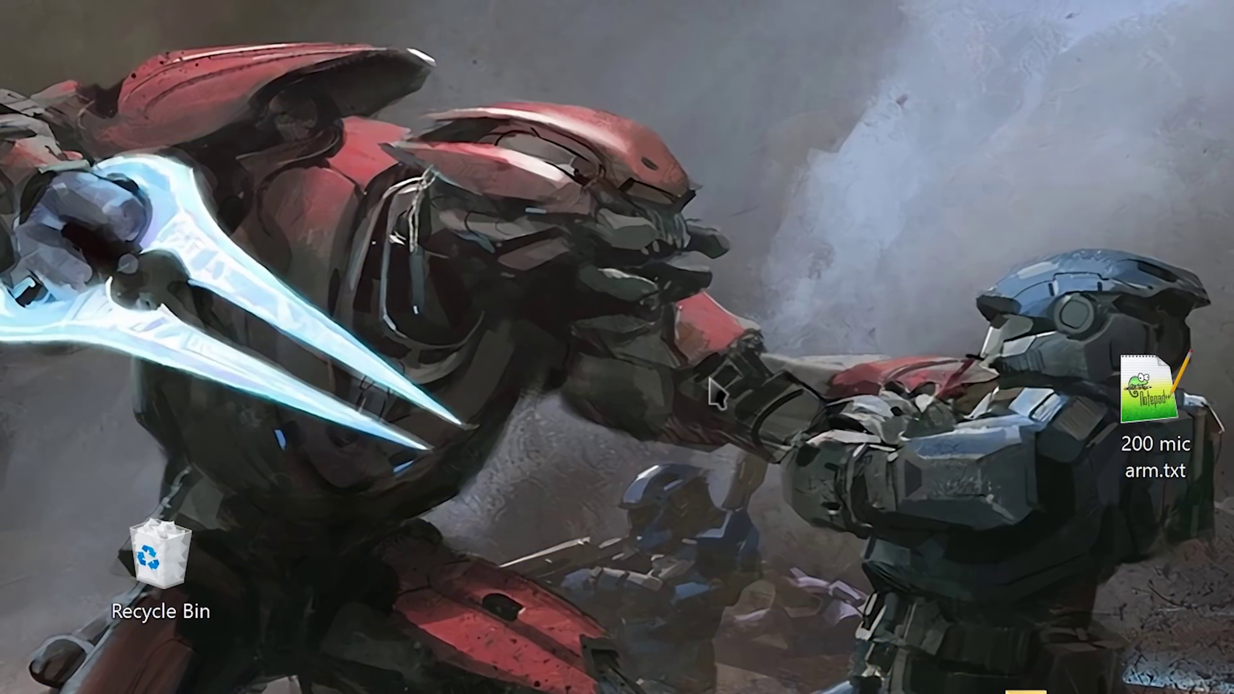
pyautogui.scroll(-1, 762, 384)
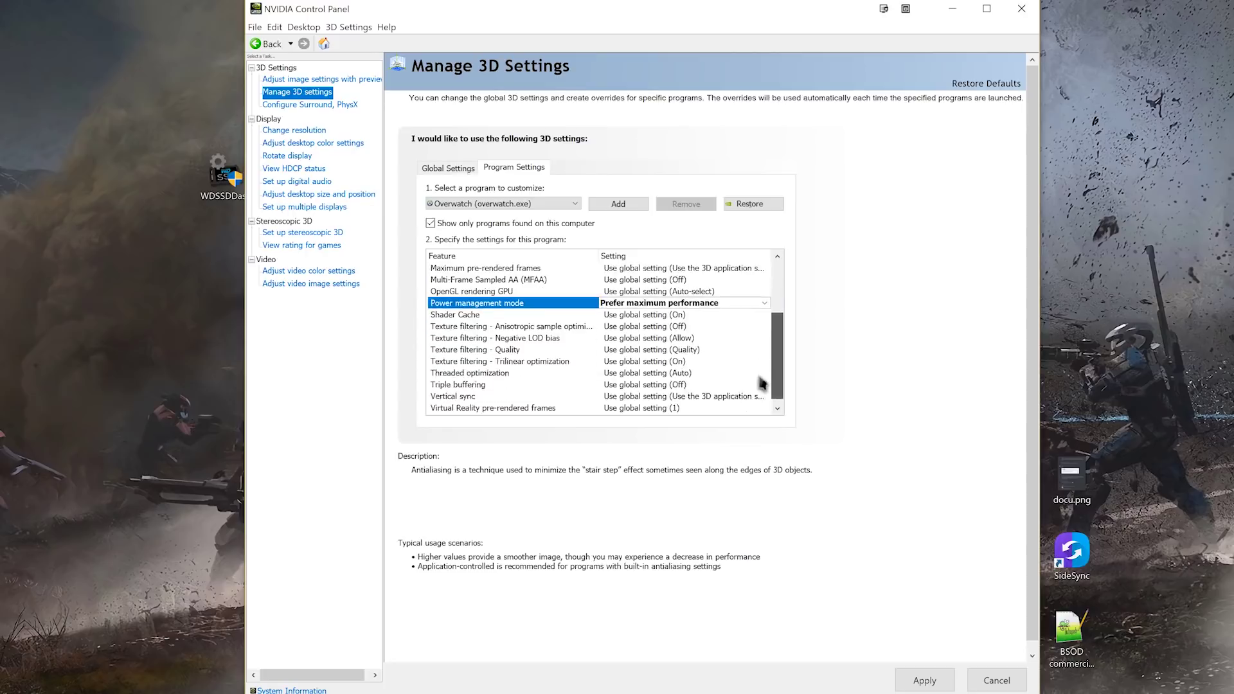
pyautogui.click(678, 377)
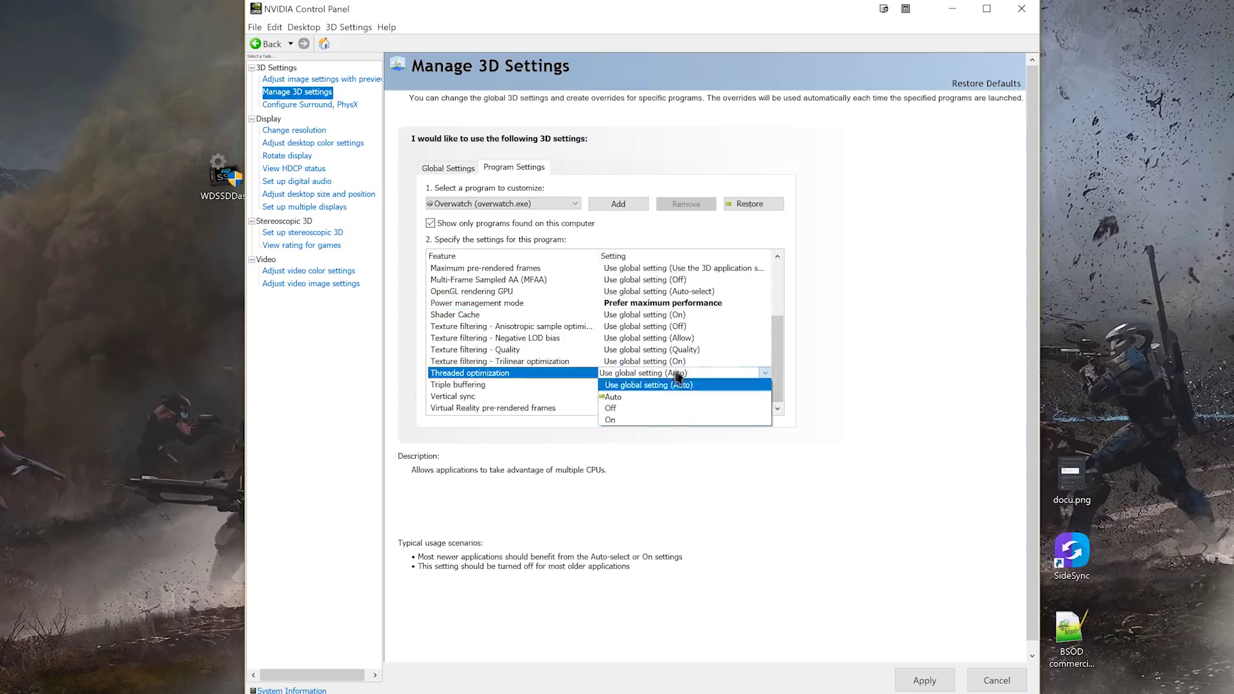
pyautogui.click(662, 419)
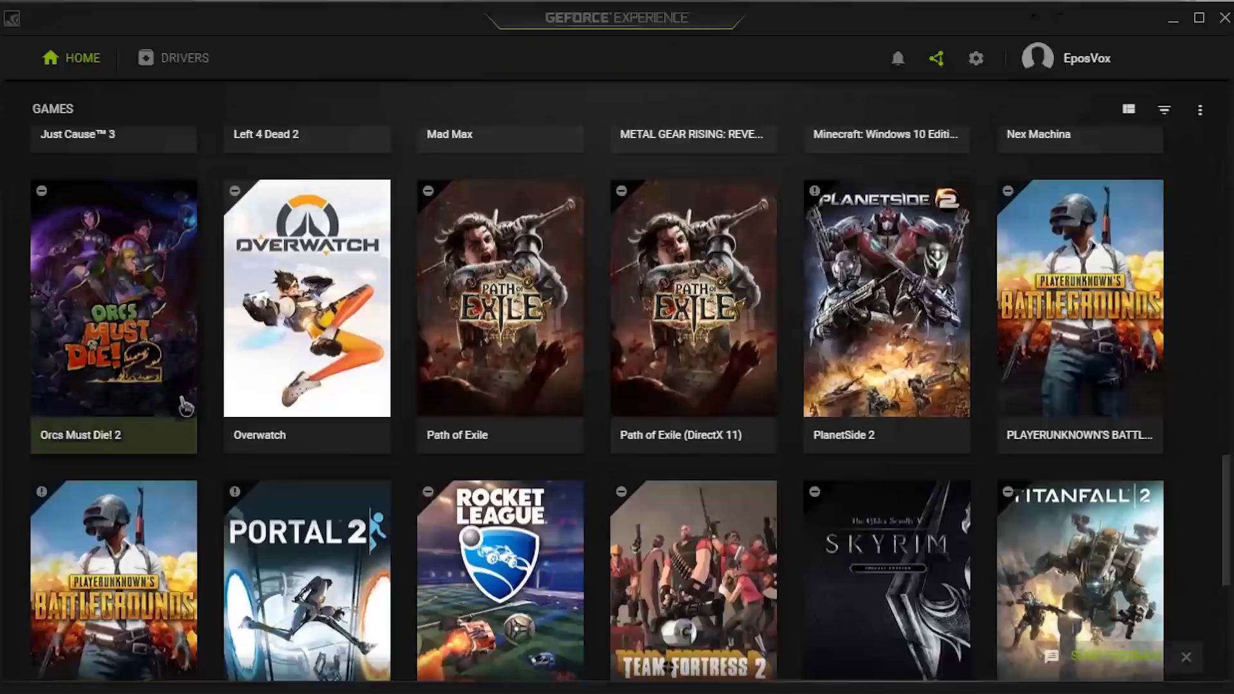
# Review Overwatch's recommended settings, then optimize Path of Exile (DirectX 11)
pyautogui.click(309, 329)
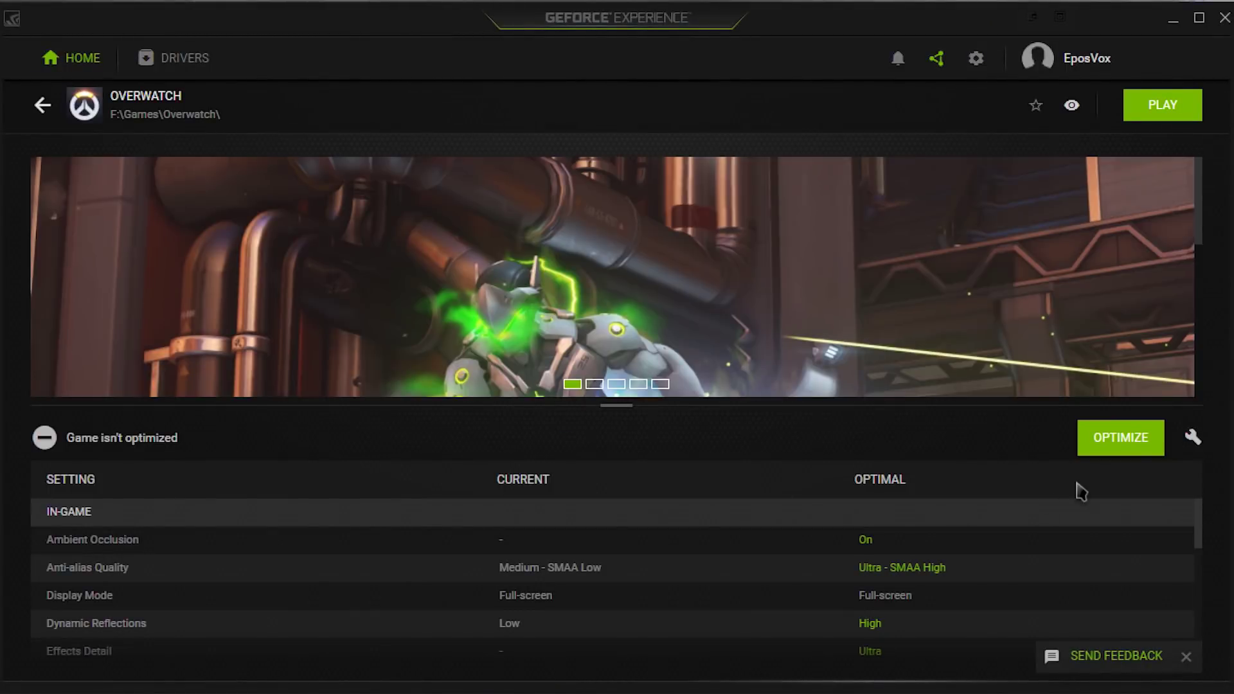
pyautogui.scroll(-5, 1118, 546)
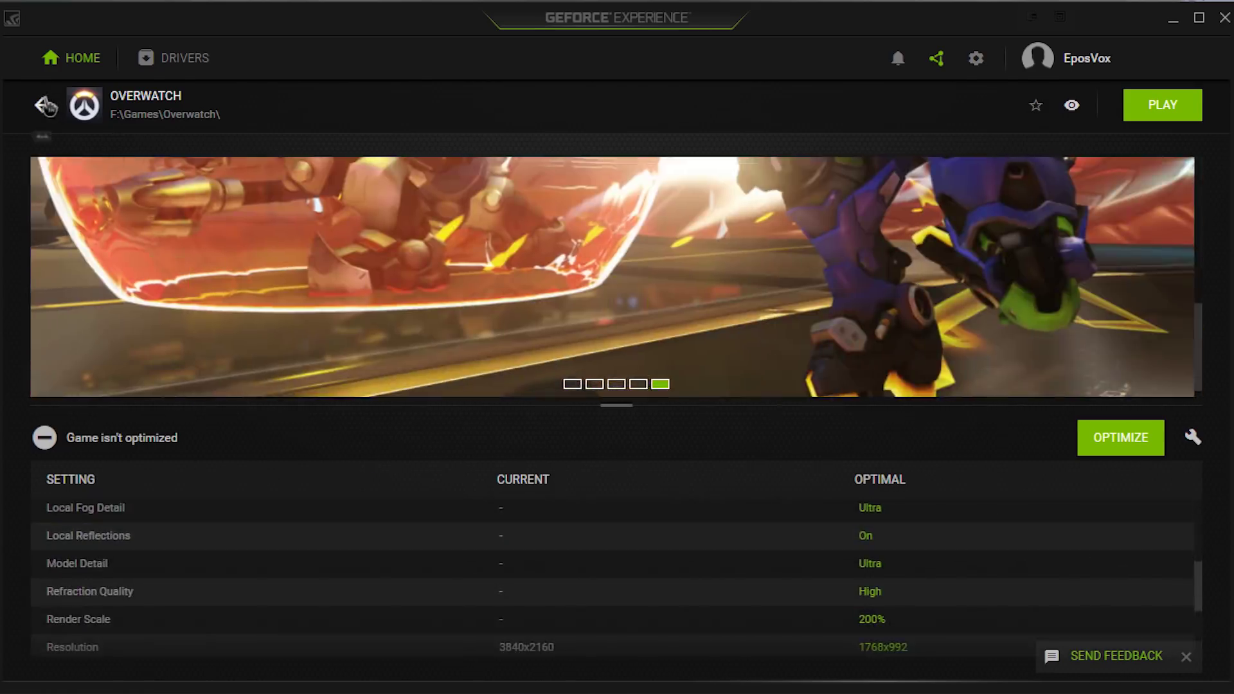
pyautogui.click(46, 107)
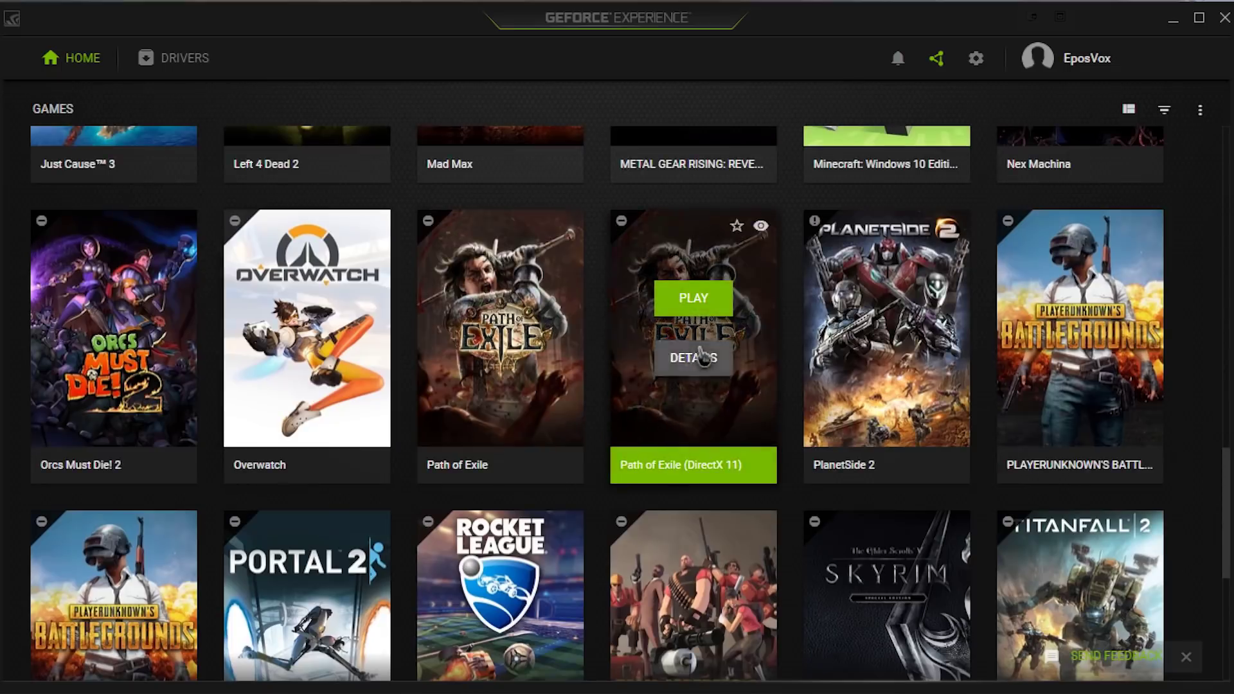
pyautogui.click(703, 355)
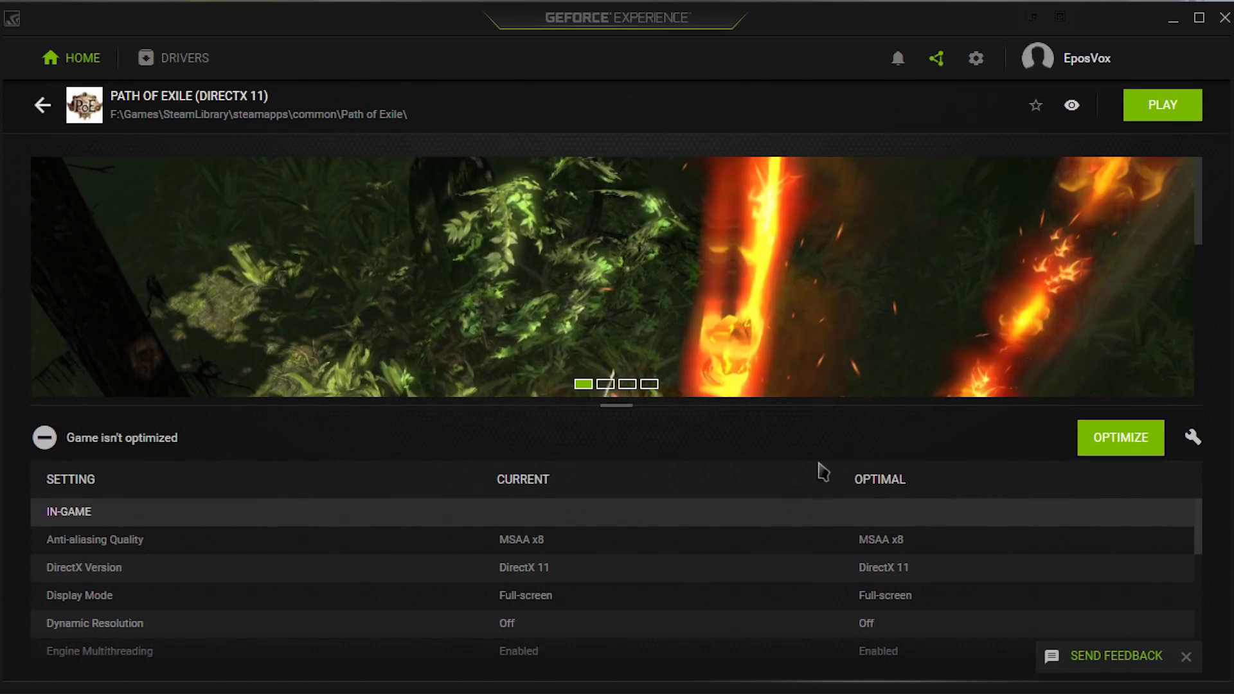
pyautogui.click(1113, 441)
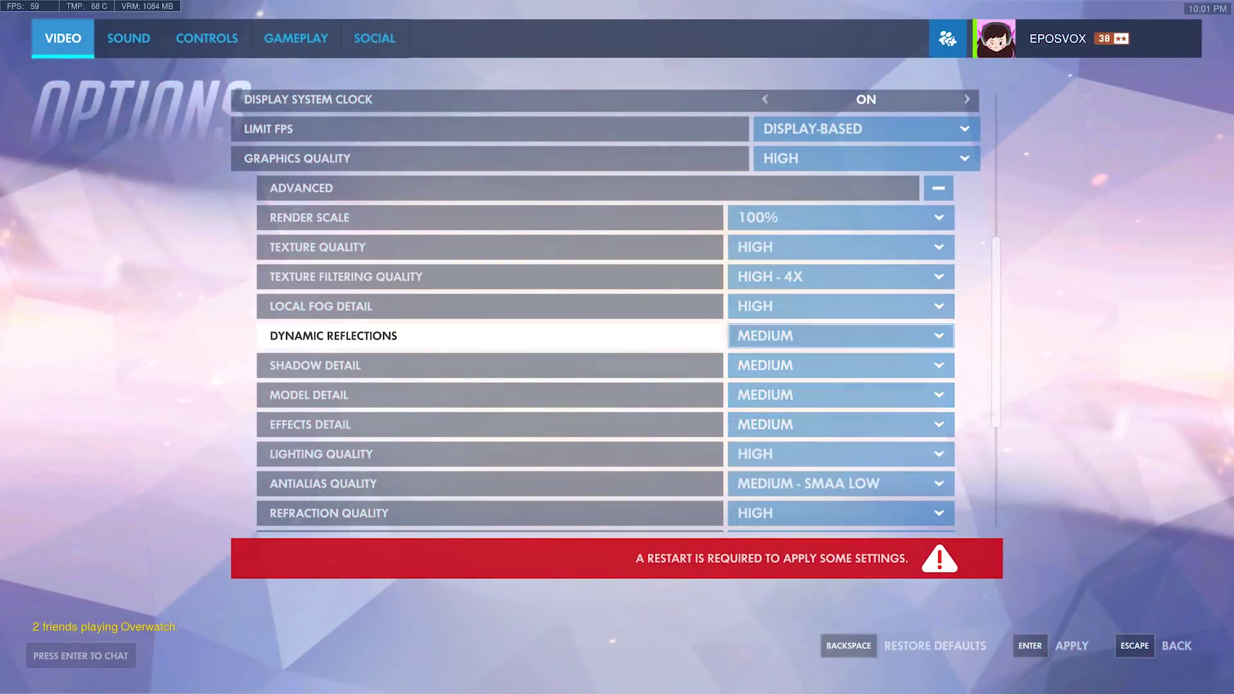
# Set Overwatch's Model Detail to Ultra and change the Effects Detail level
pyautogui.scroll(-4, 604, 308)
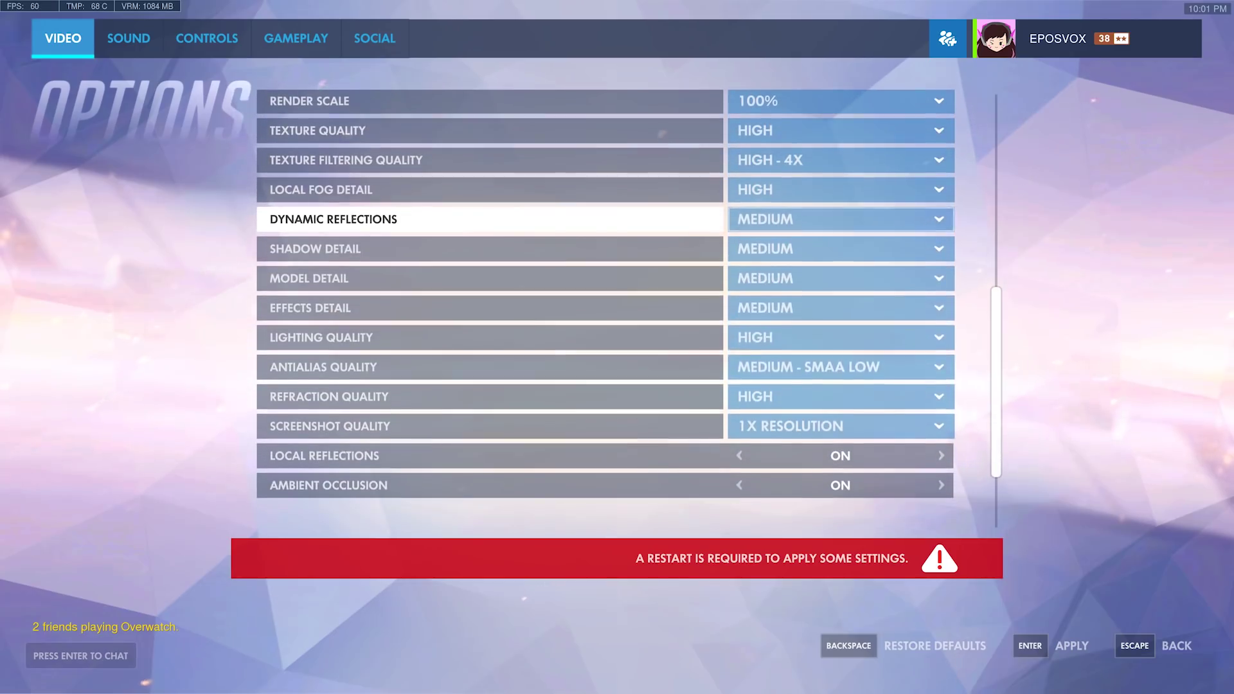
pyautogui.click(841, 278)
pyautogui.click(841, 367)
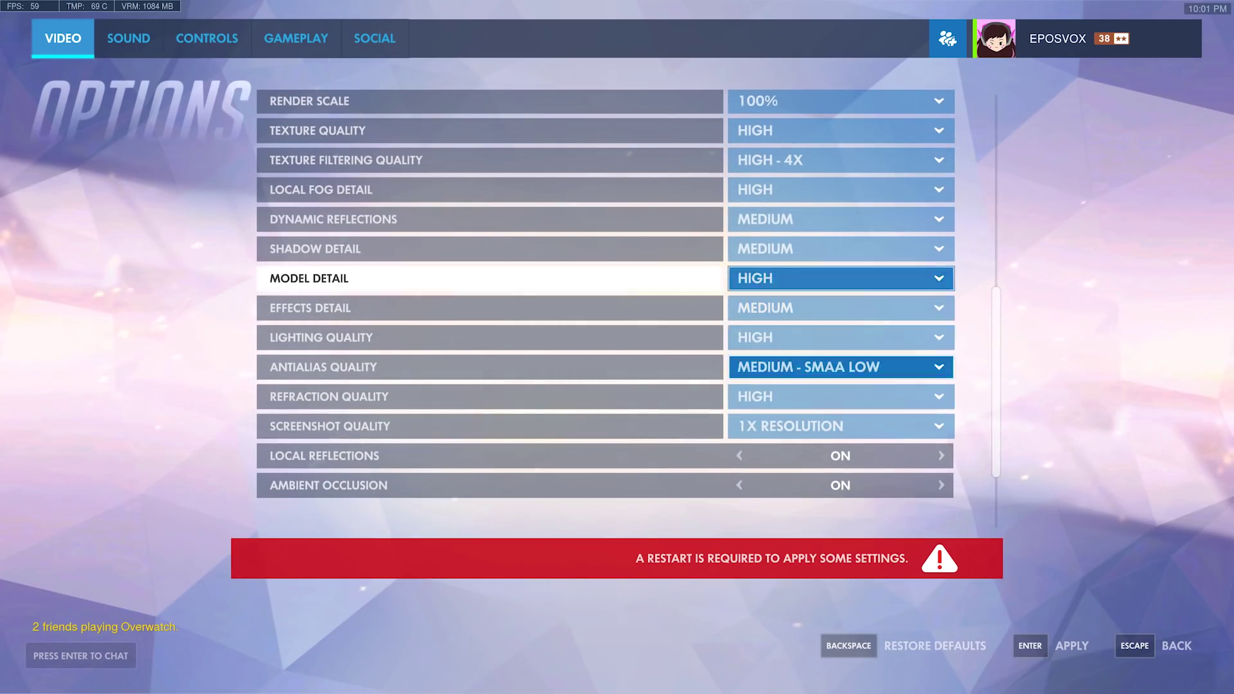
pyautogui.click(841, 278)
pyautogui.click(841, 396)
pyautogui.click(841, 308)
pyautogui.click(841, 395)
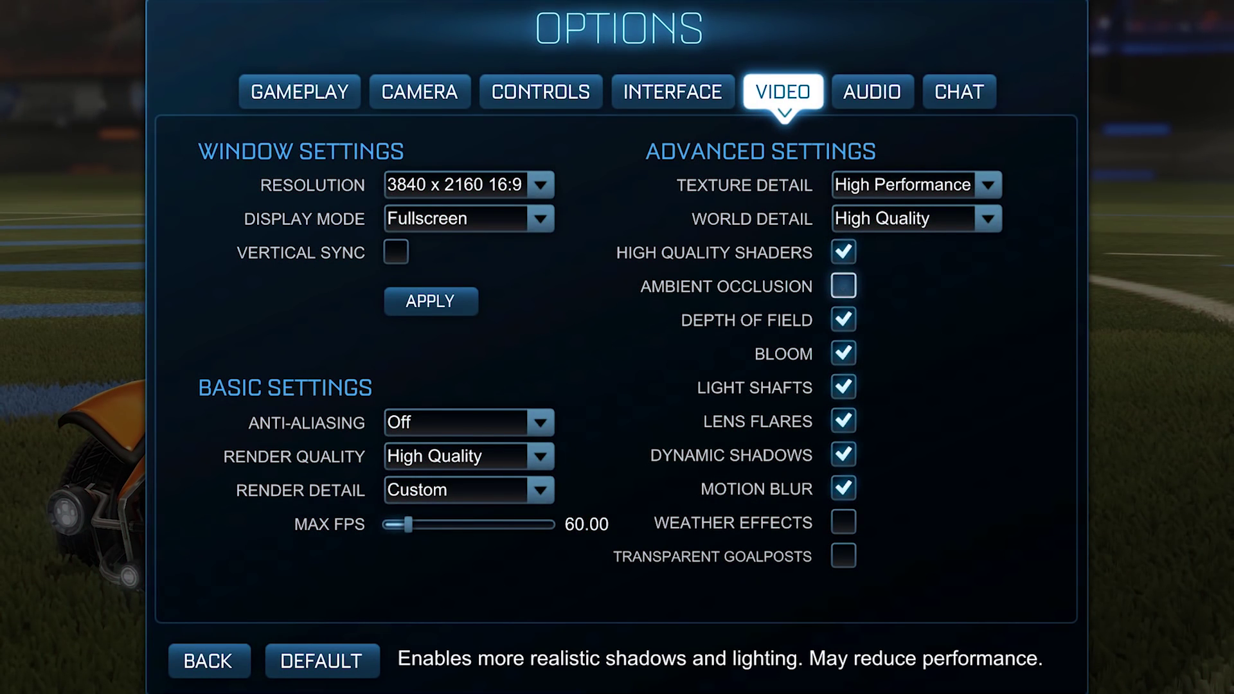
# Move past Depth of Field, Bloom and Motion Blur, back to Anti-Aliasing
pyautogui.press('Down')
pyautogui.press('Down')
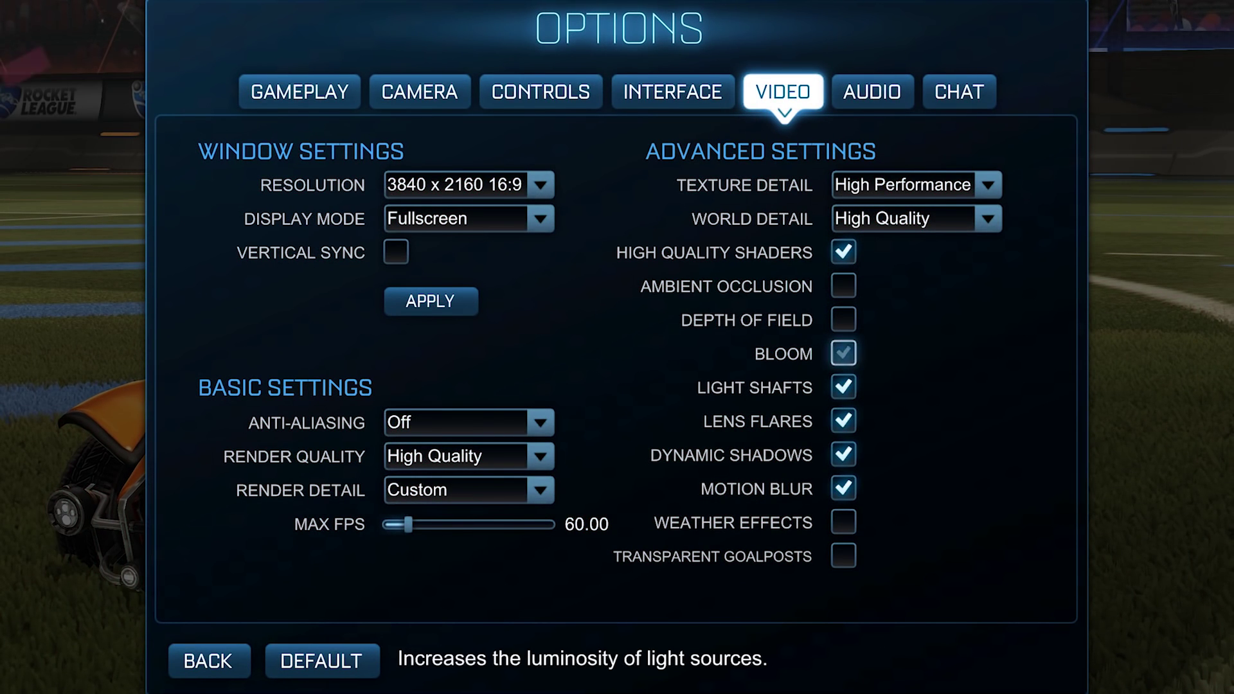
pyautogui.press('Down')
pyautogui.press('Down')
pyautogui.press('Down')
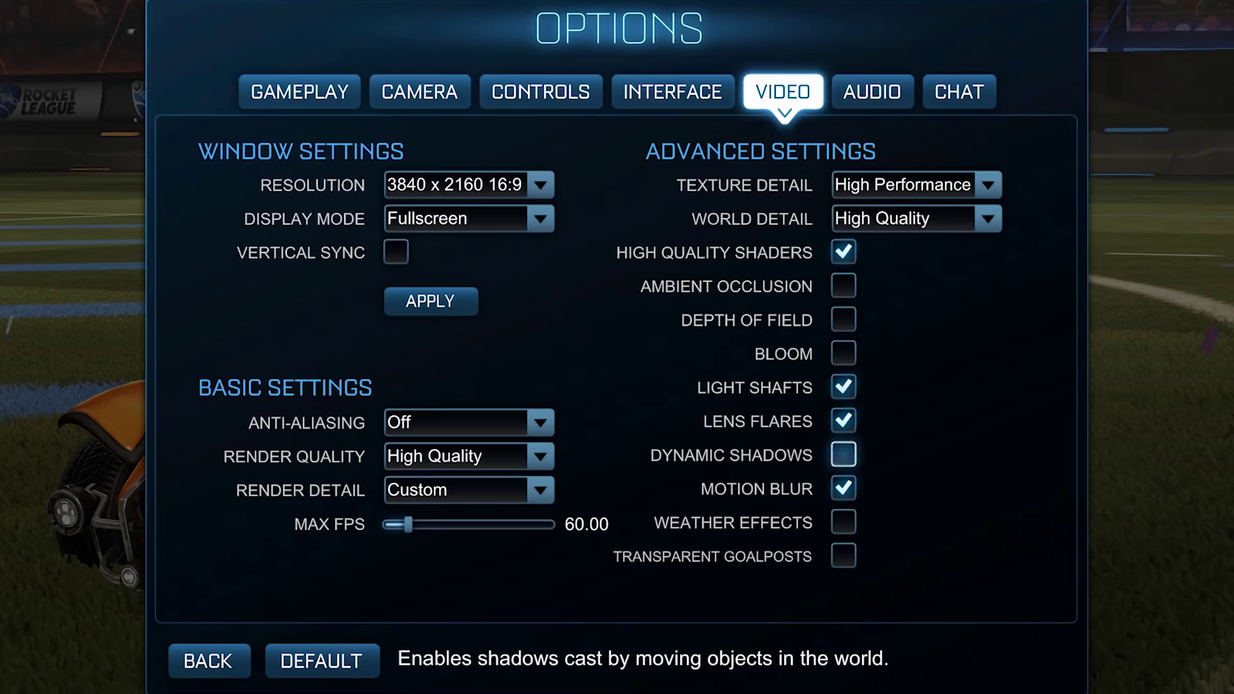
pyautogui.press('Down')
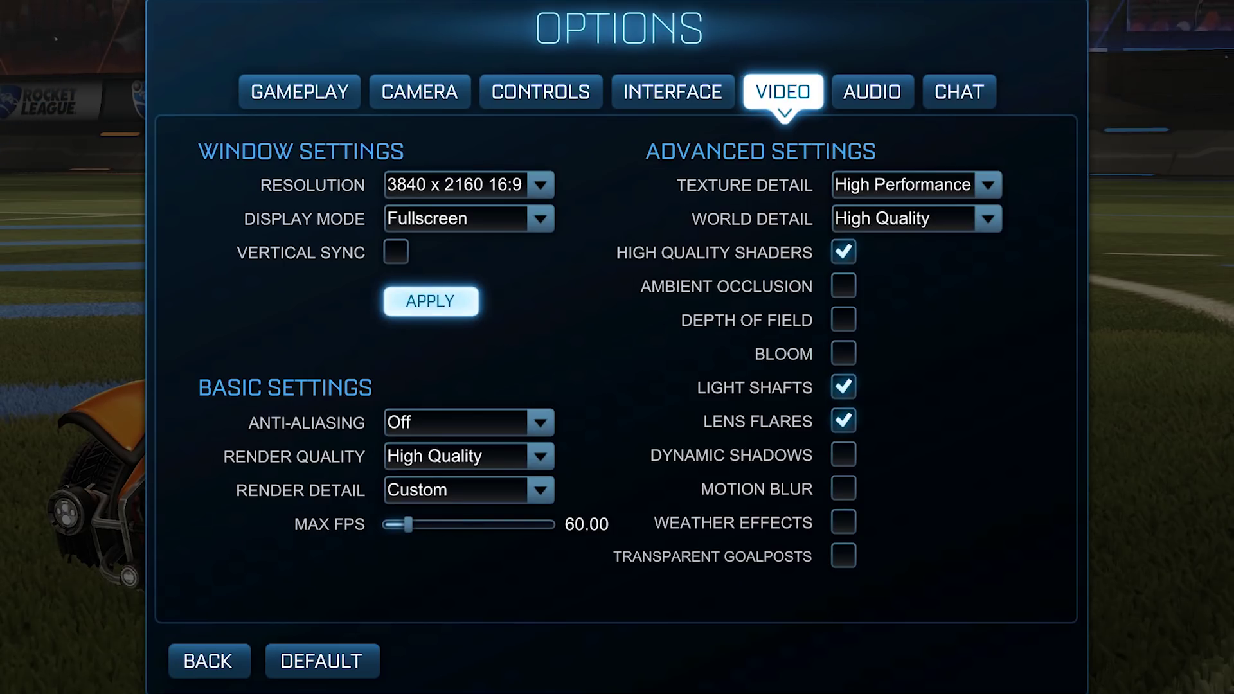
pyautogui.press('Down')
pyautogui.press('Down')
pyautogui.press('Up')
# Browse the anti-aliasing levels (FXAA Low, MLAA) and leave Anti-Aliasing Off
pyautogui.press('Return')
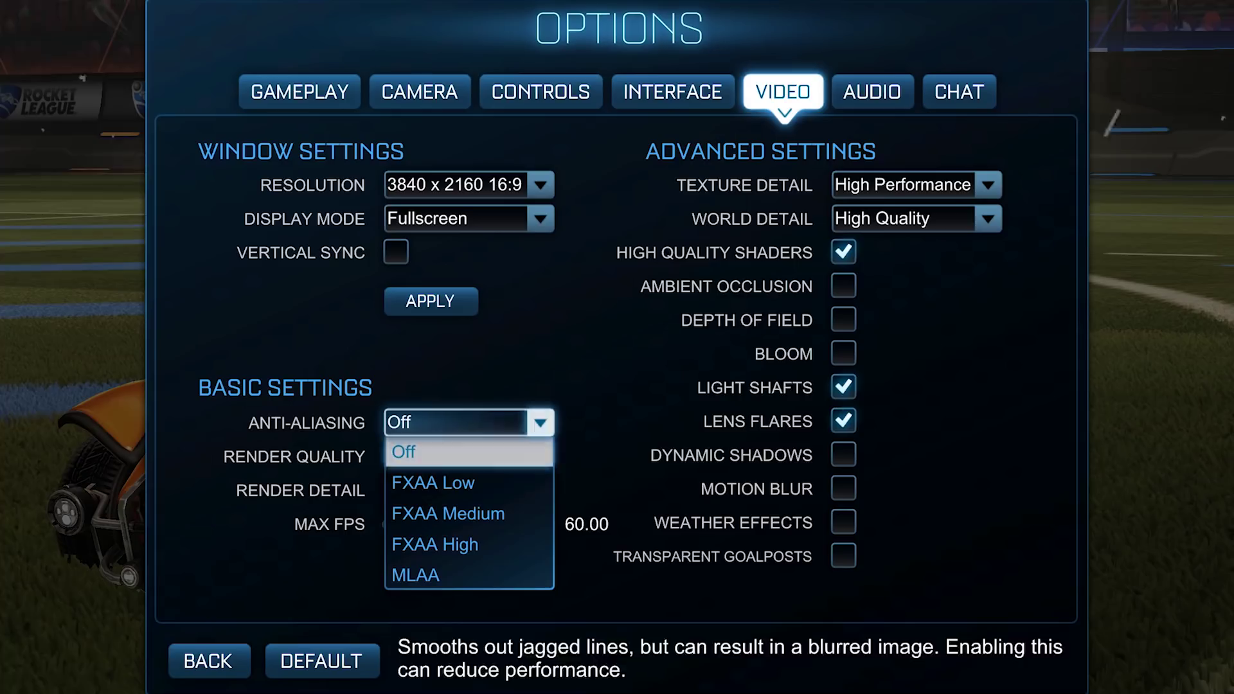
pyautogui.press('Down')
pyautogui.press('Down')
pyautogui.press('Down')
pyautogui.press('Down')
pyautogui.press('Up')
pyautogui.press('Up')
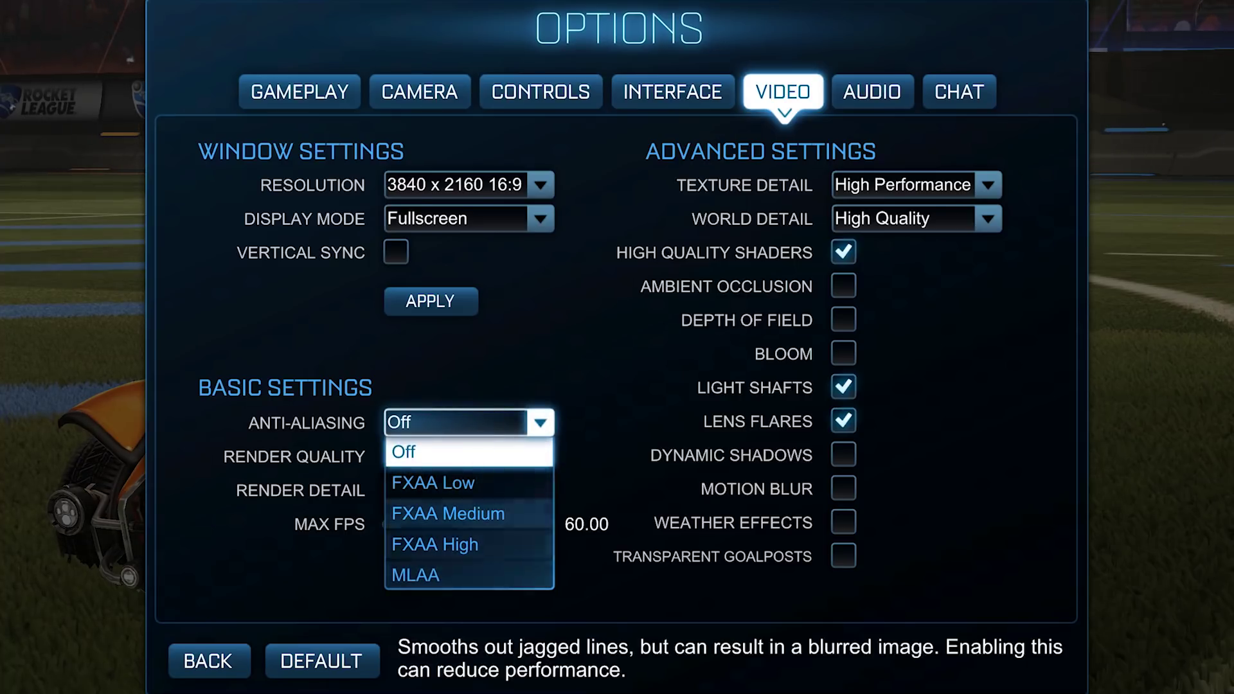
pyautogui.press('Up')
pyautogui.press('Up')
pyautogui.press('Down')
pyautogui.press('Down')
pyautogui.press('Down')
pyautogui.press('Down')
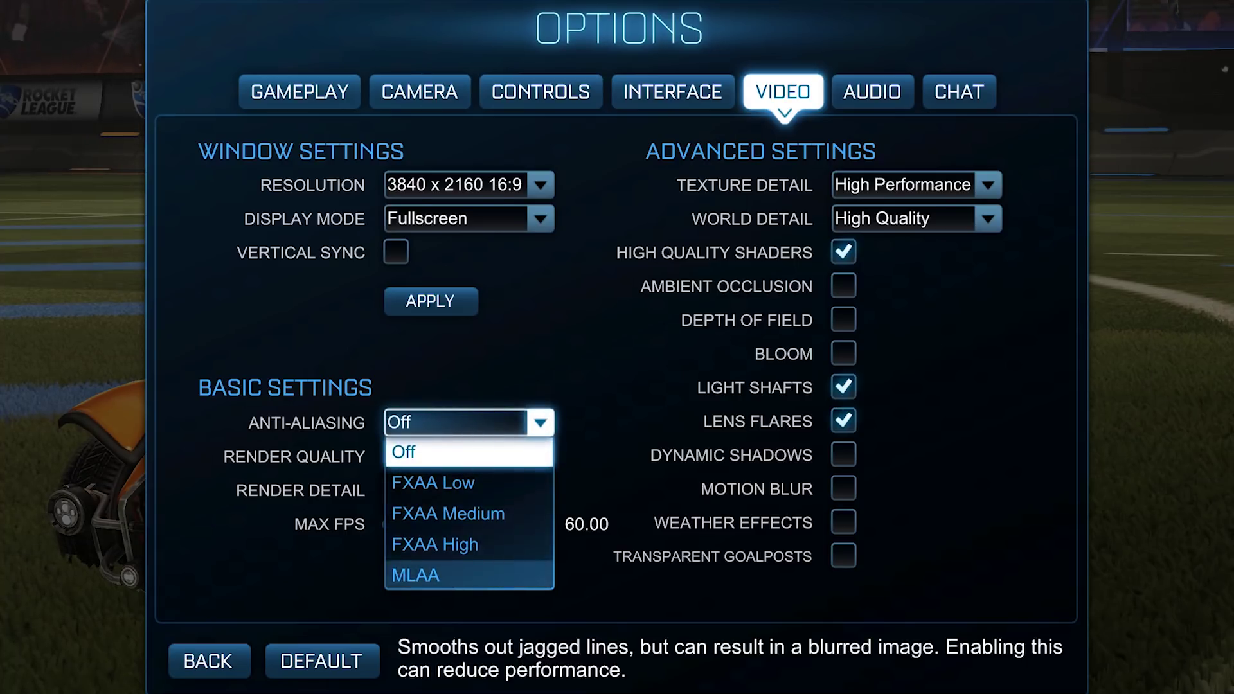
pyautogui.press('Up')
pyautogui.press('Up')
pyautogui.press('Up')
pyautogui.press('Up')
pyautogui.press('Down')
pyautogui.press('Down')
pyautogui.press('Down')
pyautogui.press('Down')
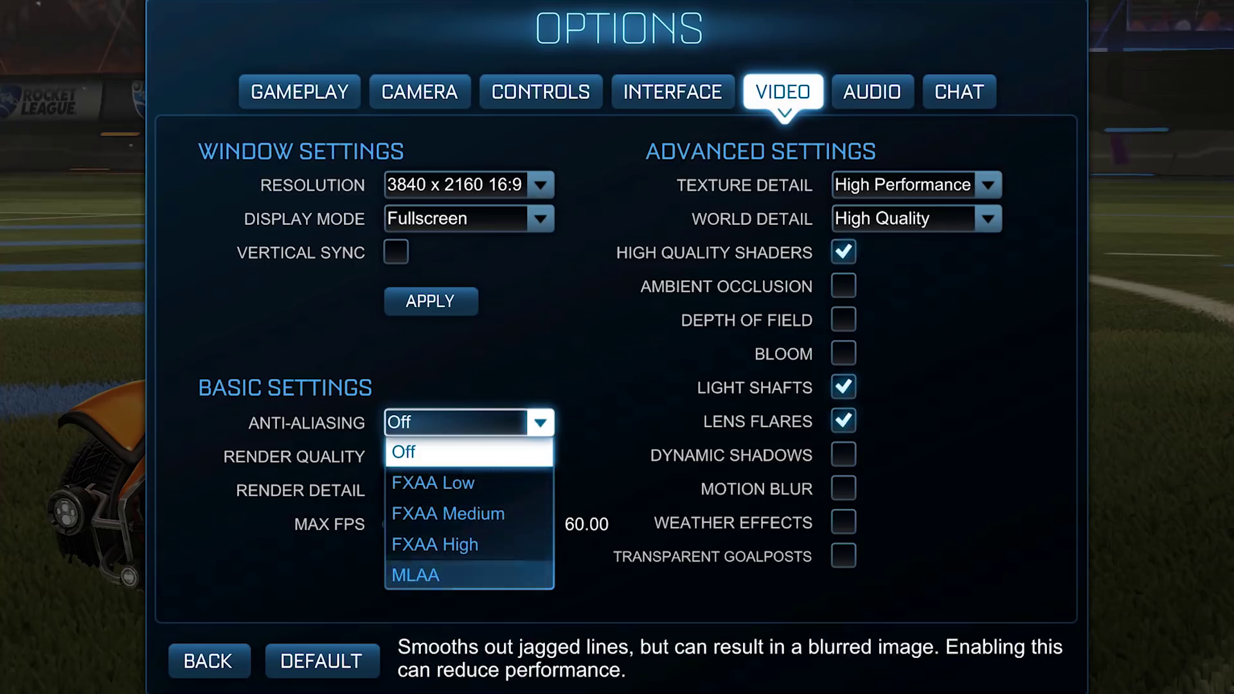
pyautogui.press('Up')
pyautogui.press('Up')
pyautogui.press('Up')
pyautogui.press('Up')
pyautogui.press('Down')
pyautogui.press('Down')
pyautogui.press('Down')
pyautogui.press('Down')
pyautogui.press('Up')
pyautogui.press('Up')
pyautogui.press('Up')
pyautogui.press('Up')
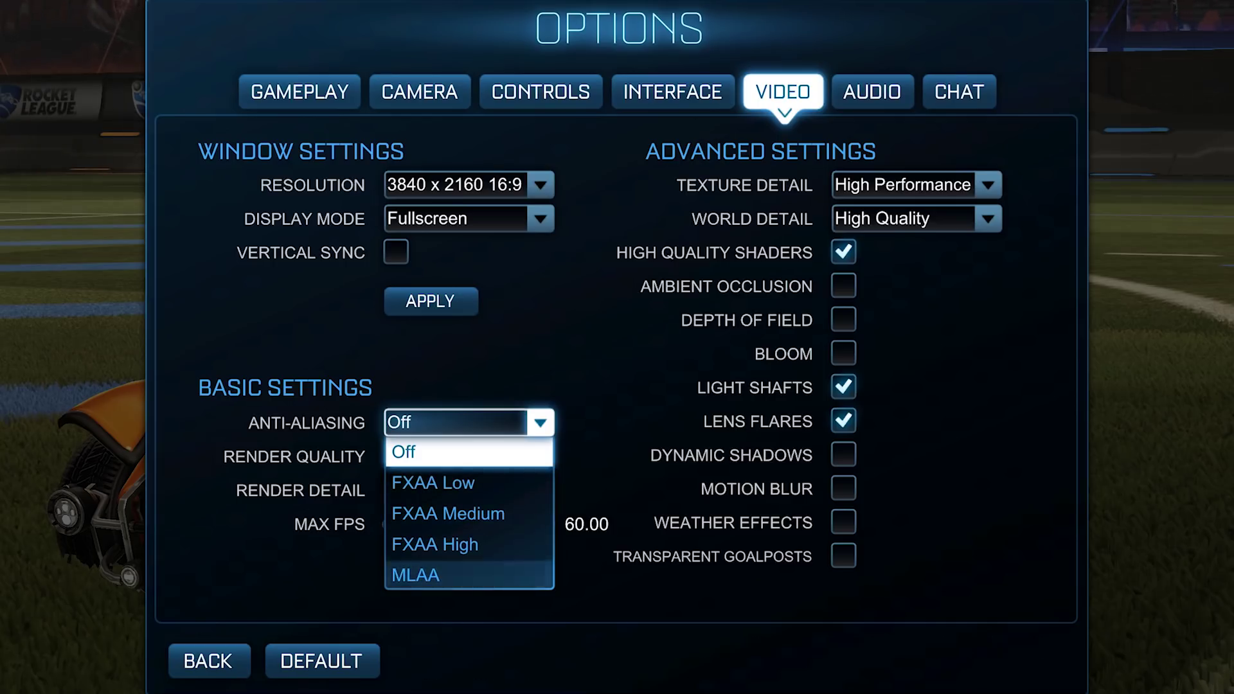
pyautogui.press('Down')
pyautogui.press('Down')
pyautogui.press('Down')
pyautogui.press('Up')
pyautogui.press('Up')
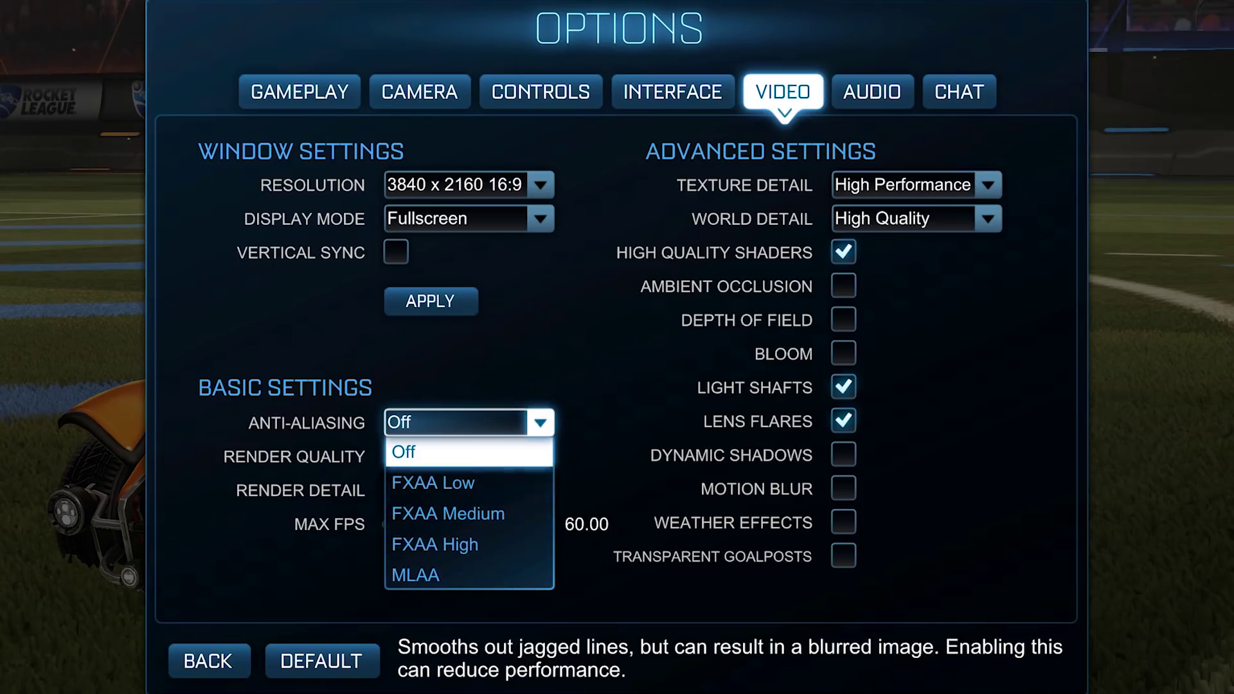
pyautogui.click(468, 185)
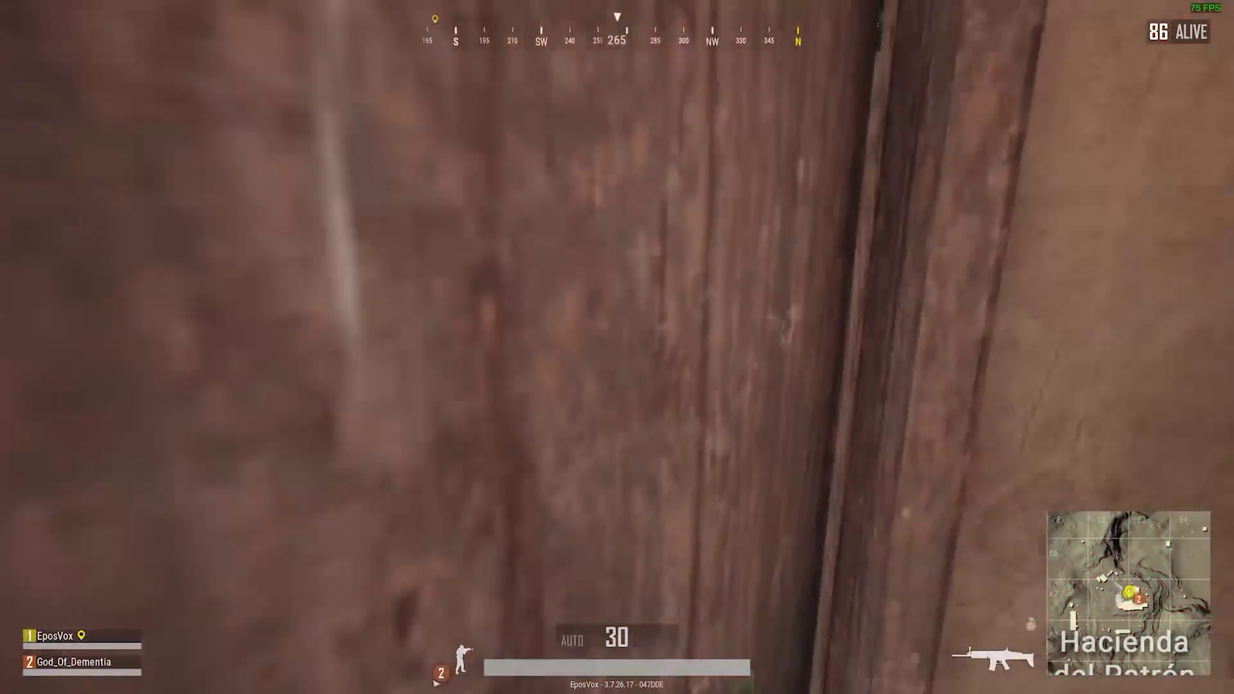
pyautogui.press('f')
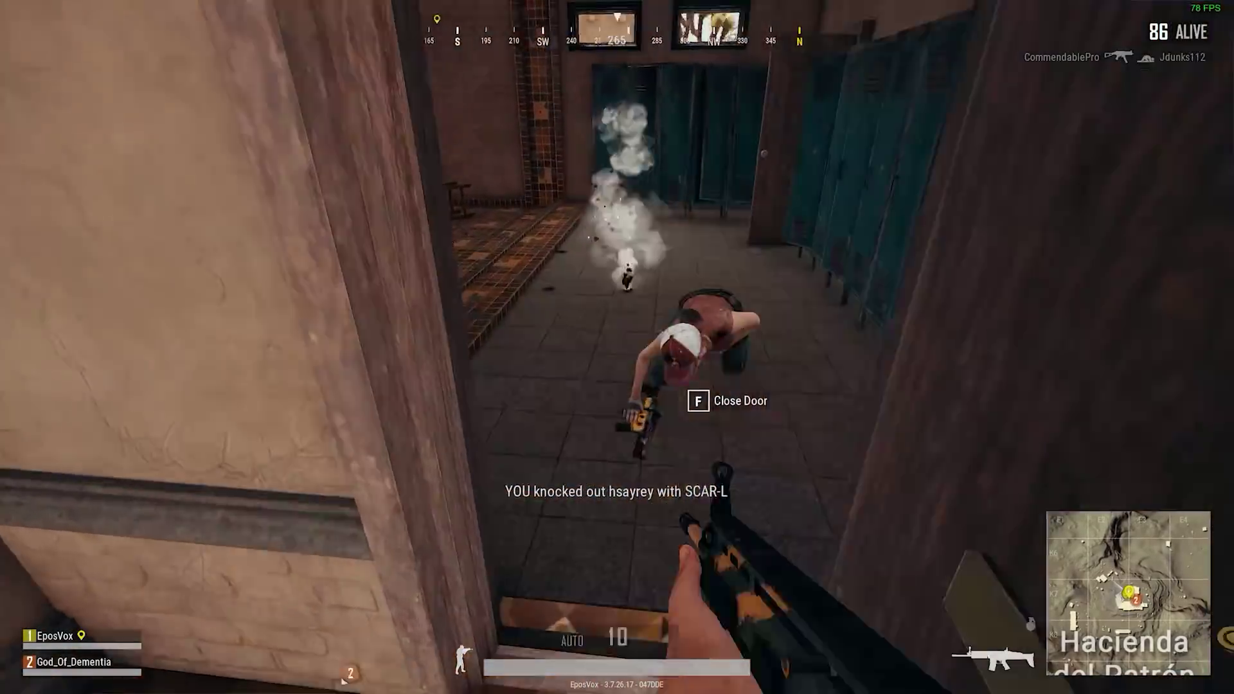
# Check the inventory and ready the Frag Grenade
pyautogui.press('Tab')
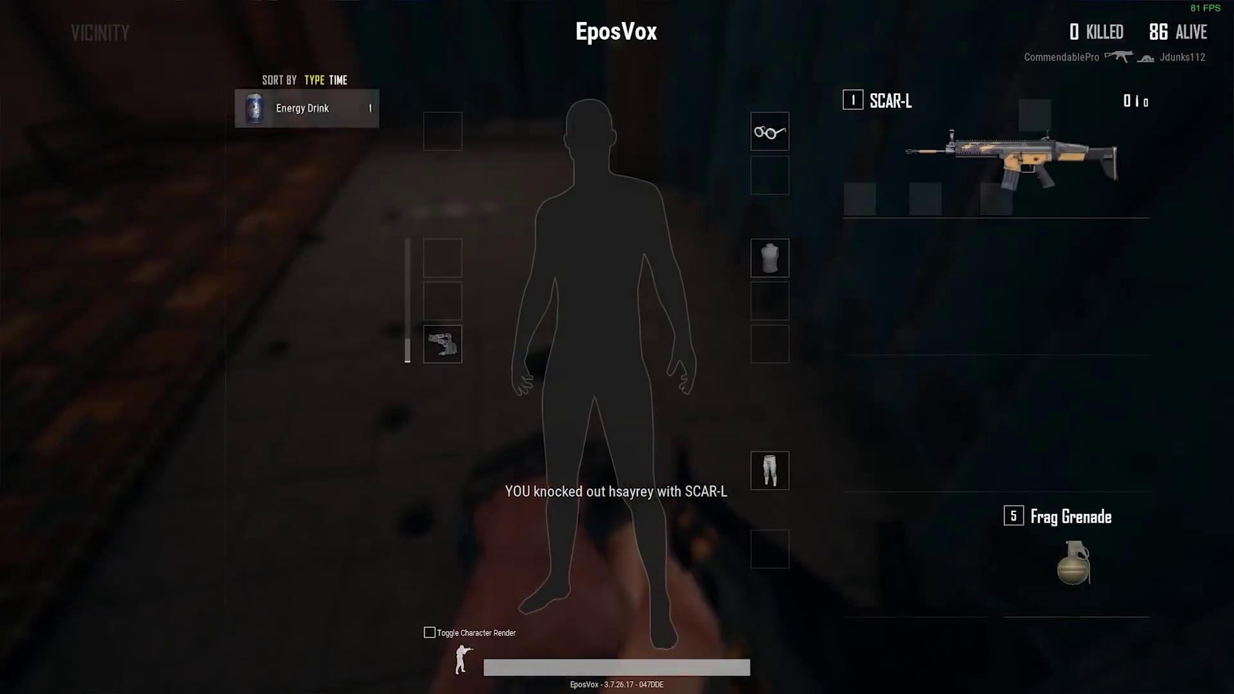
pyautogui.press('Tab')
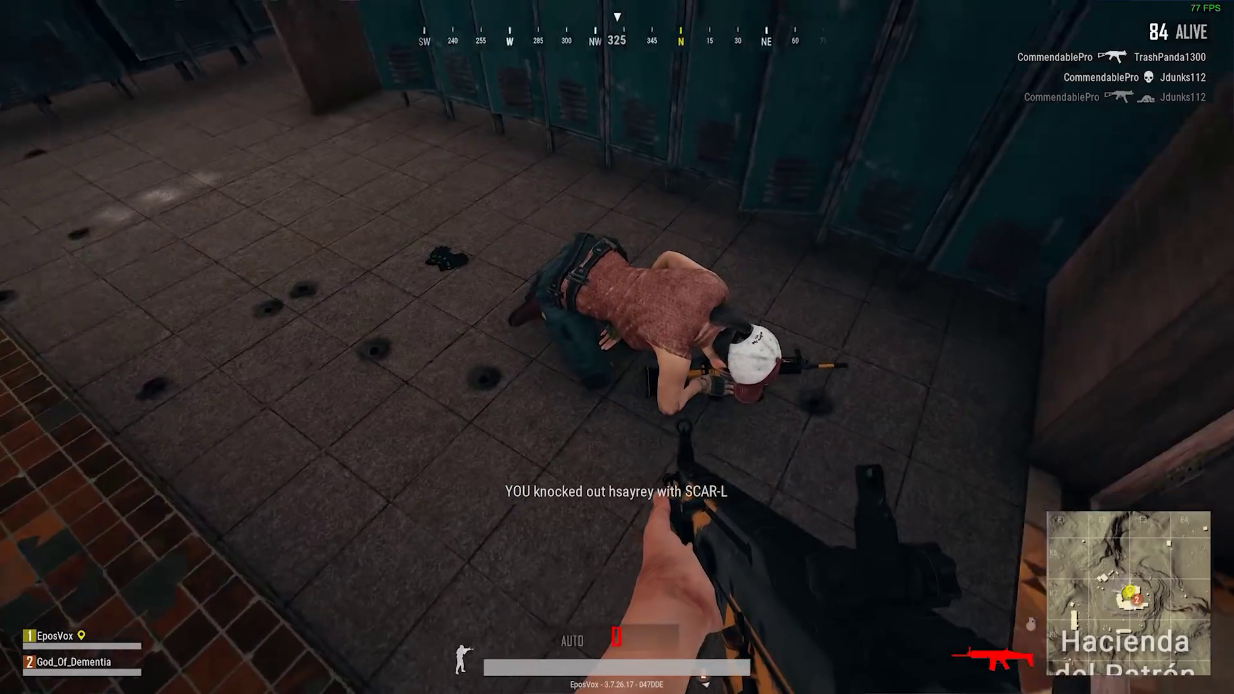
pyautogui.press('w')
pyautogui.press('4')
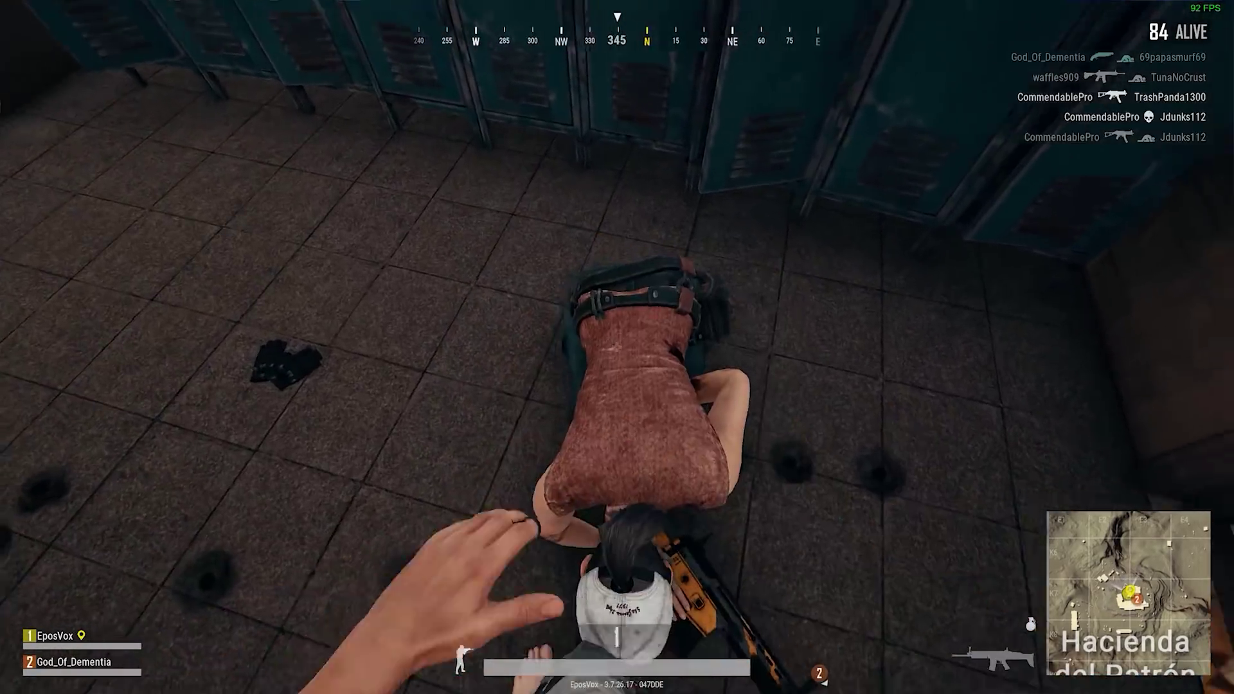
# Walk through the dark room toward the door
pyautogui.press('w')
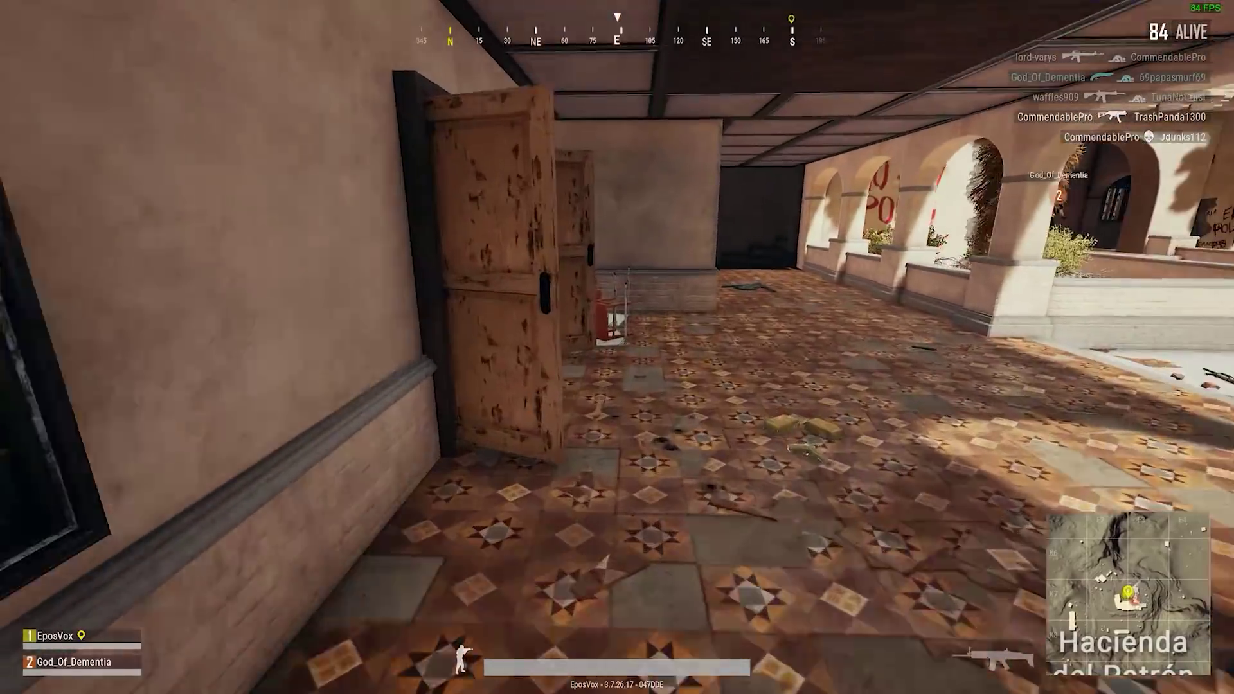
pyautogui.press('w')
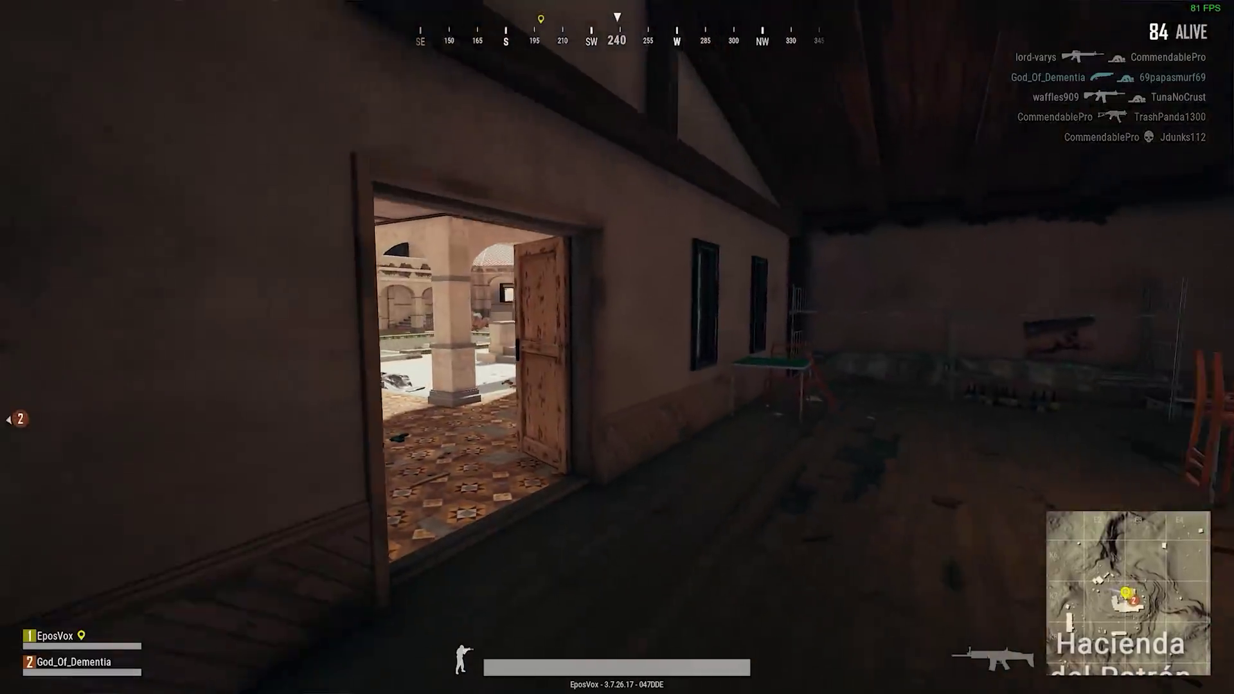
pyautogui.press('w')
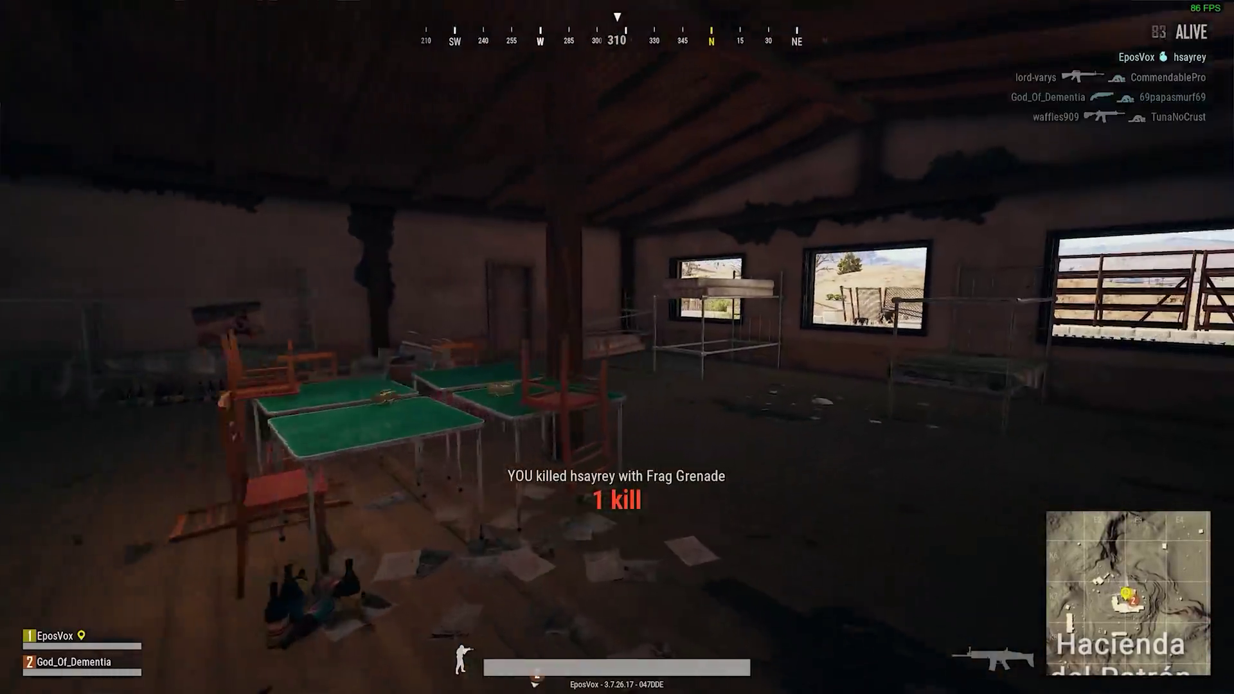
pyautogui.press('w')
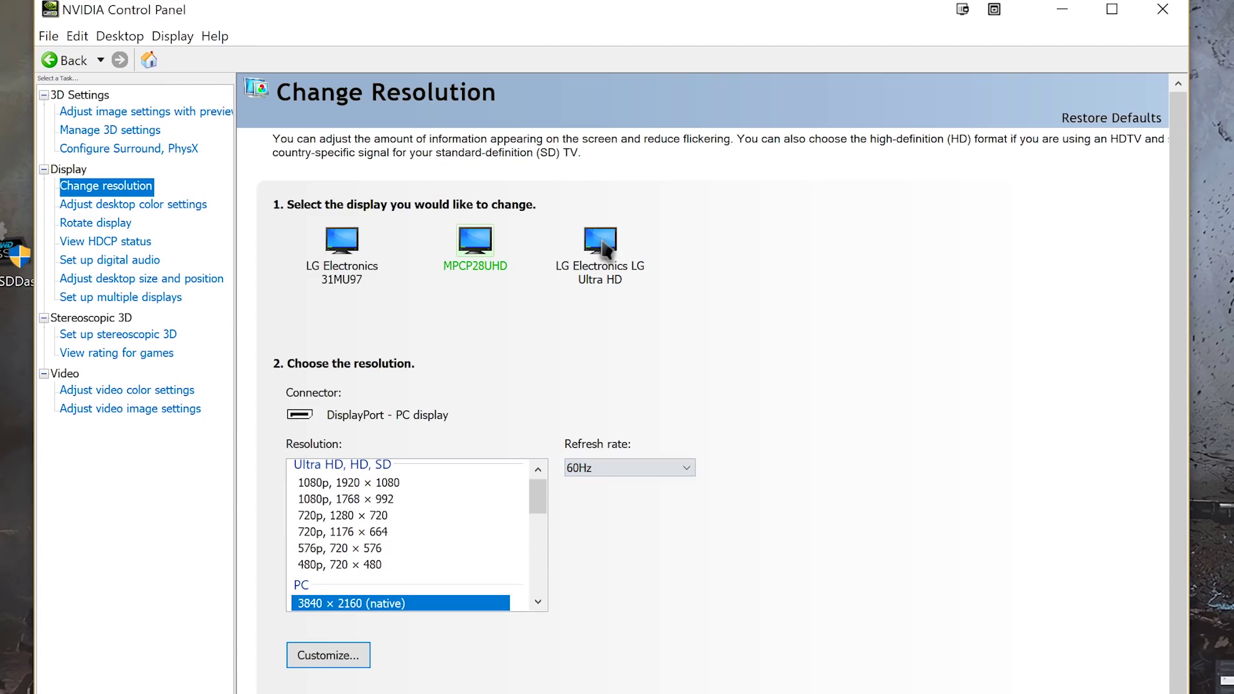
# Check refresh rates on the LG Ultra HD, 31MU97 and MPCP28UHD displays, keeping 60Hz
pyautogui.click(621, 242)
pyautogui.click(638, 467)
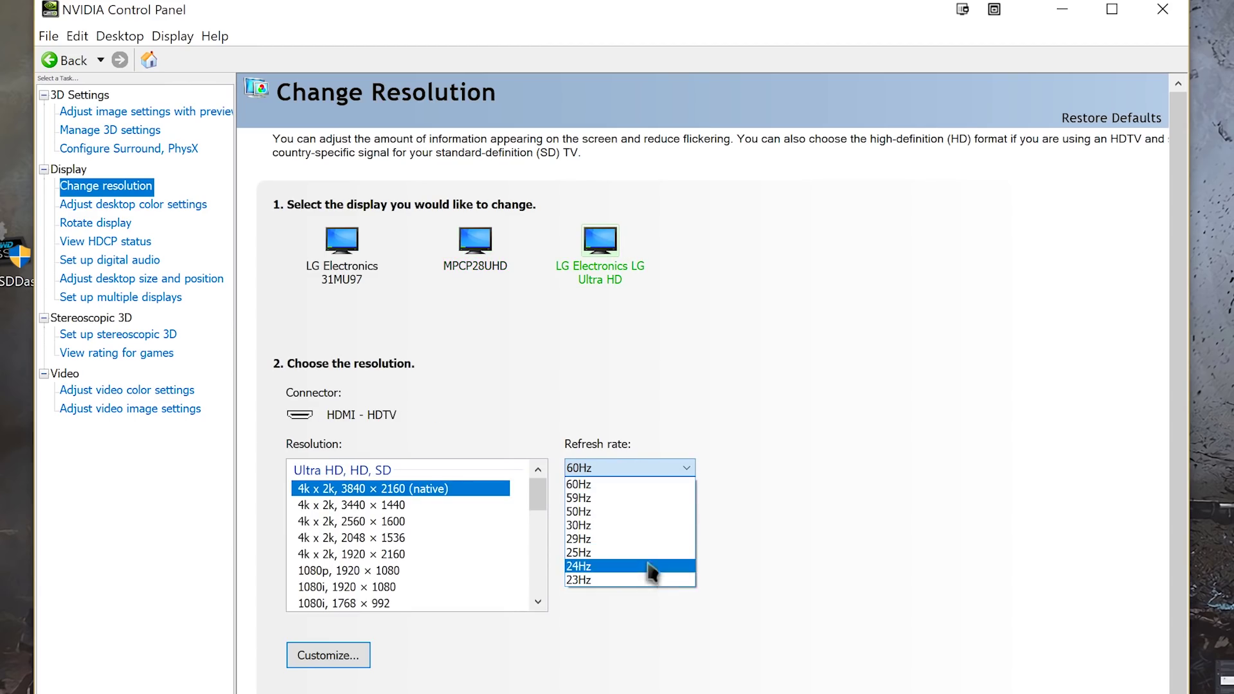
pyautogui.click(334, 243)
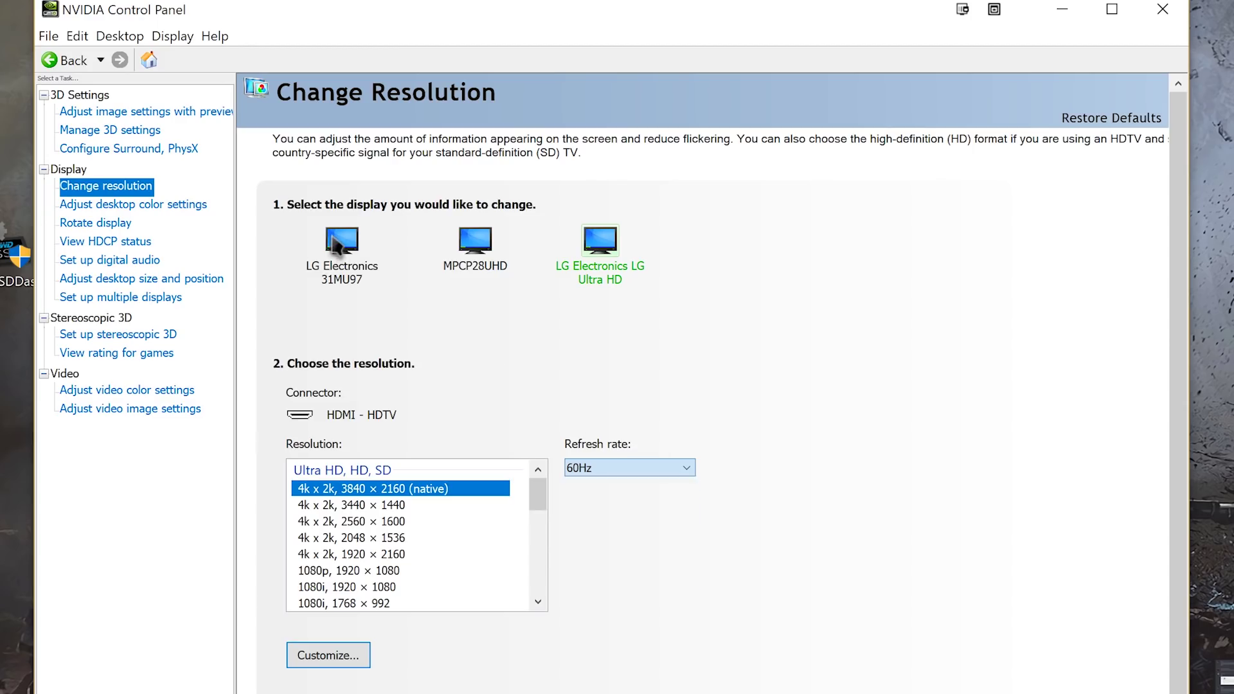
pyautogui.click(335, 244)
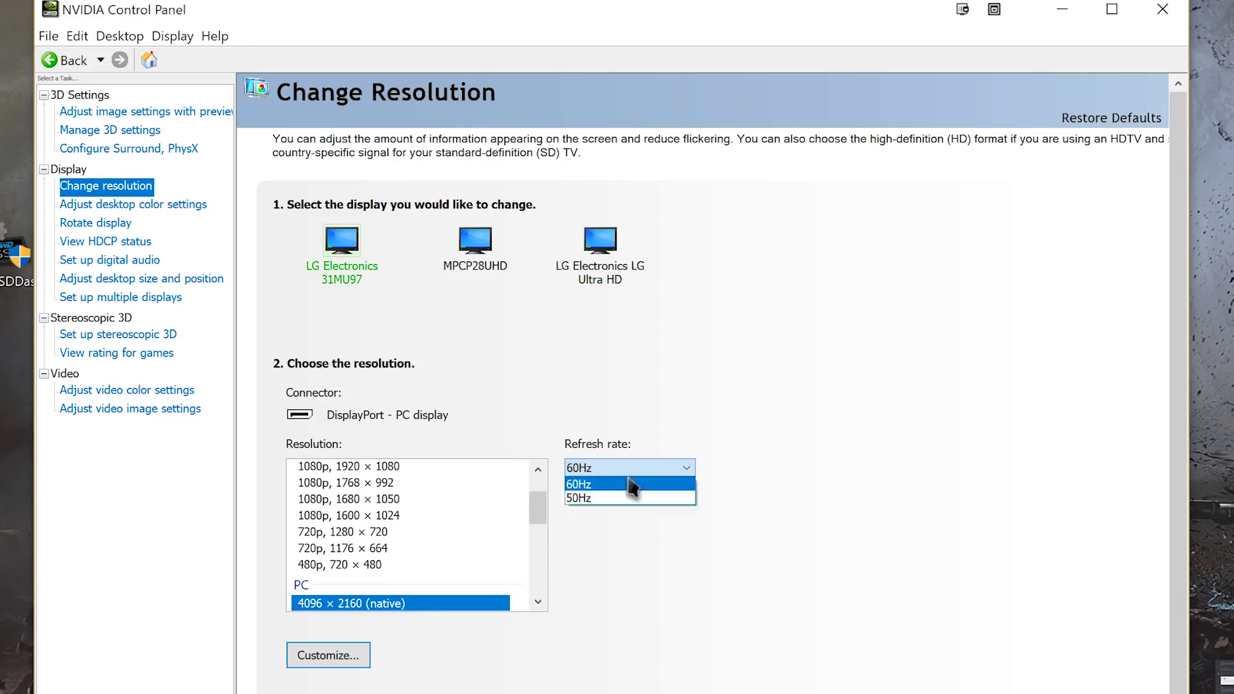
pyautogui.click(472, 270)
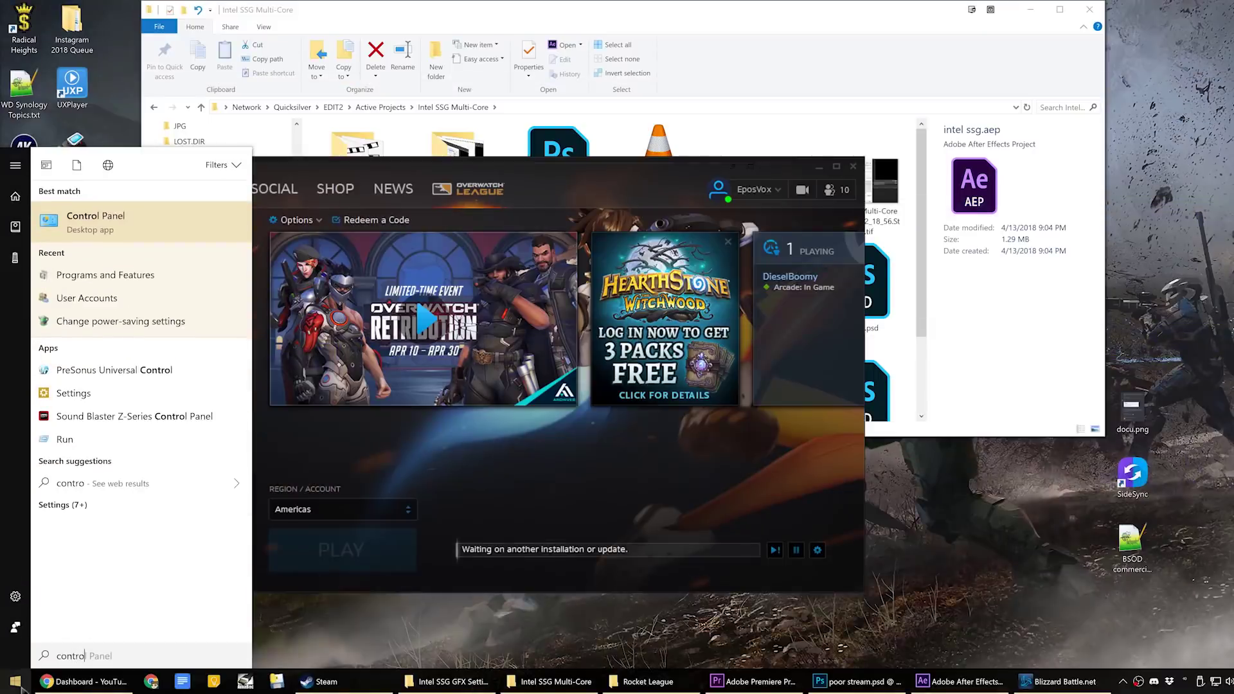
# Go to System and Security > Administrative Tools in Control Panel and launch the Services console
pyautogui.click(124, 222)
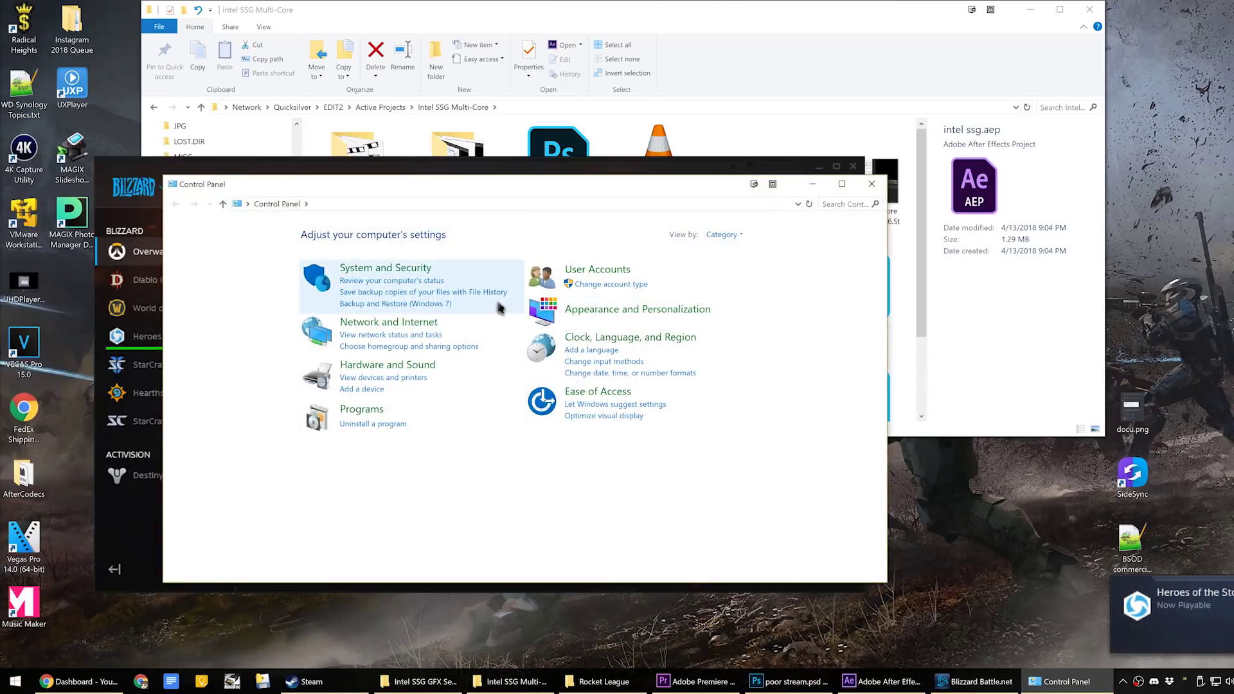
pyautogui.click(412, 270)
pyautogui.click(401, 510)
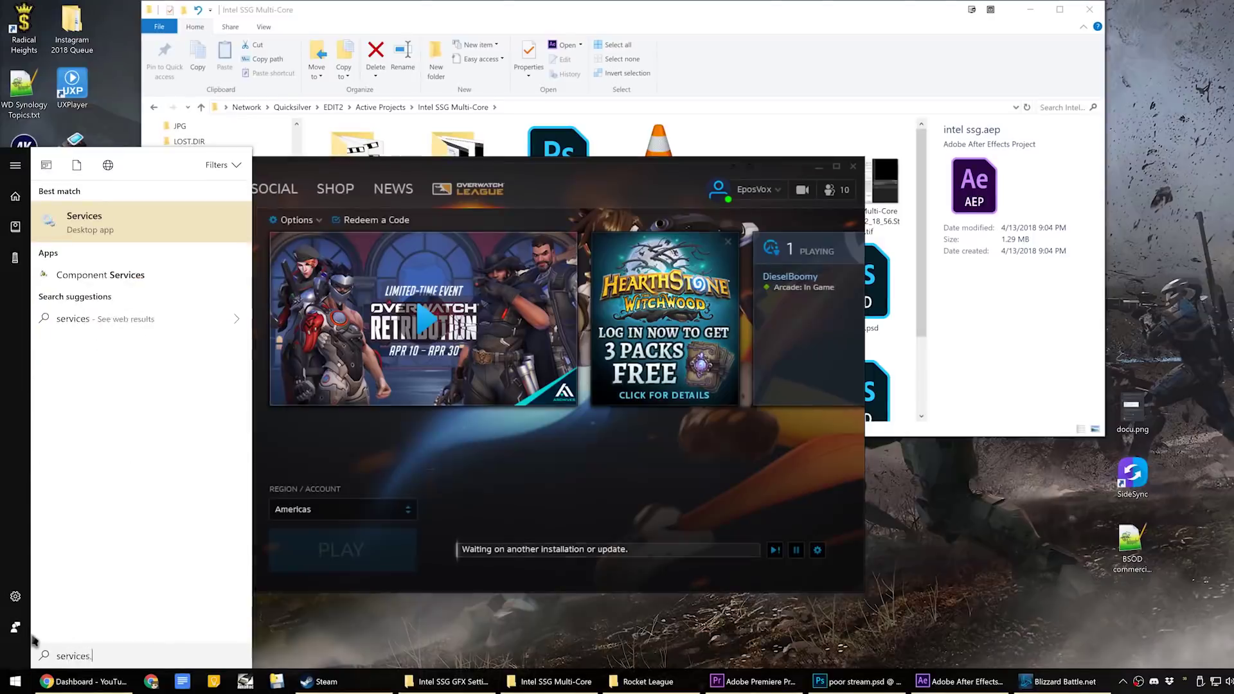
pyautogui.press('Return')
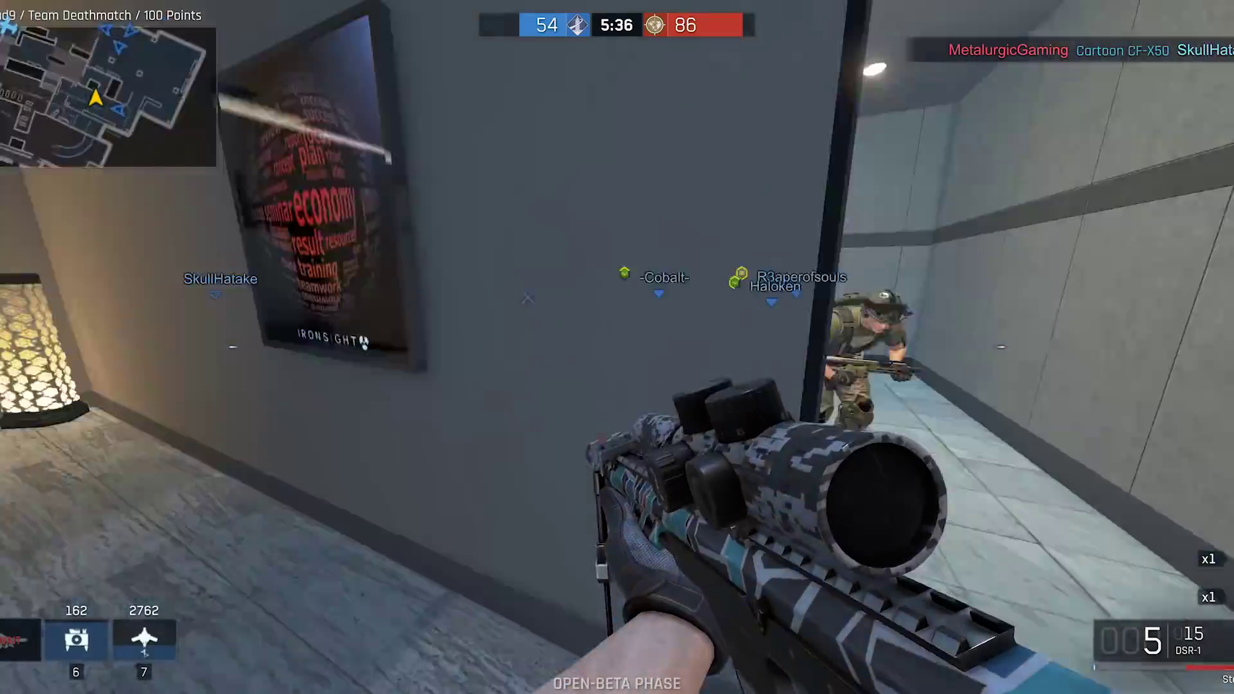
# Shoot the doorway enemy with the DSR-1 and turn toward the POOL corridor
pyautogui.click(617, 347)
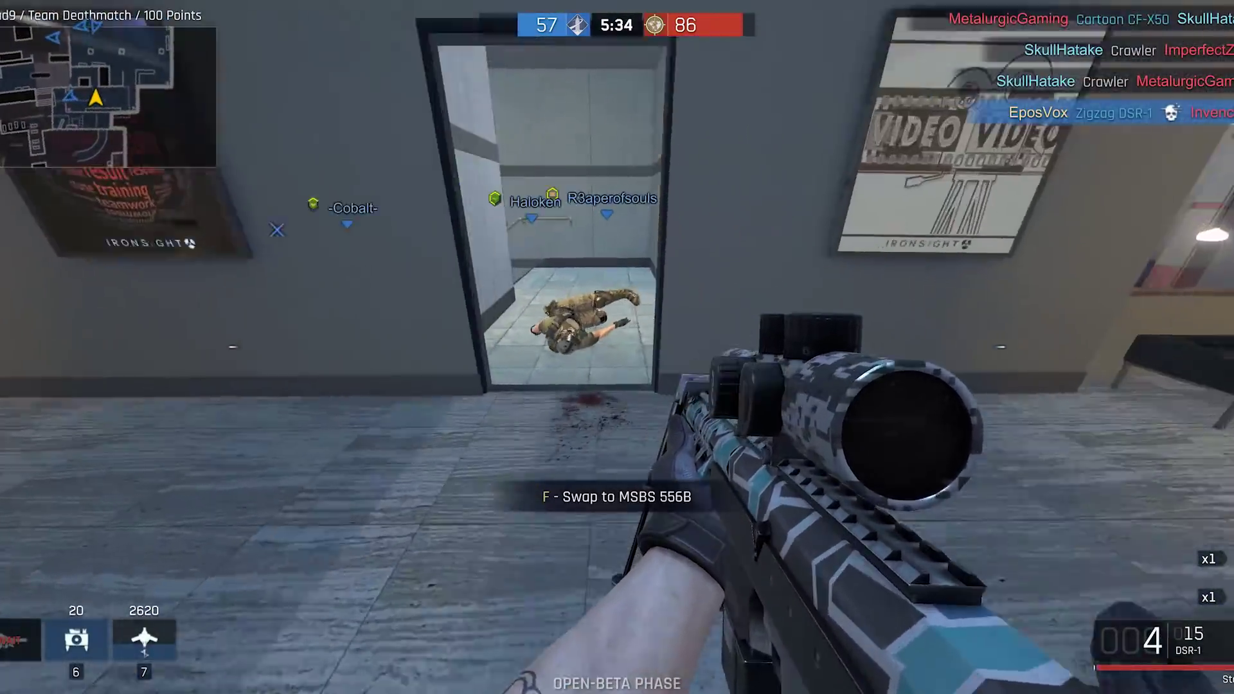
pyautogui.press('w')
pyautogui.press('w')
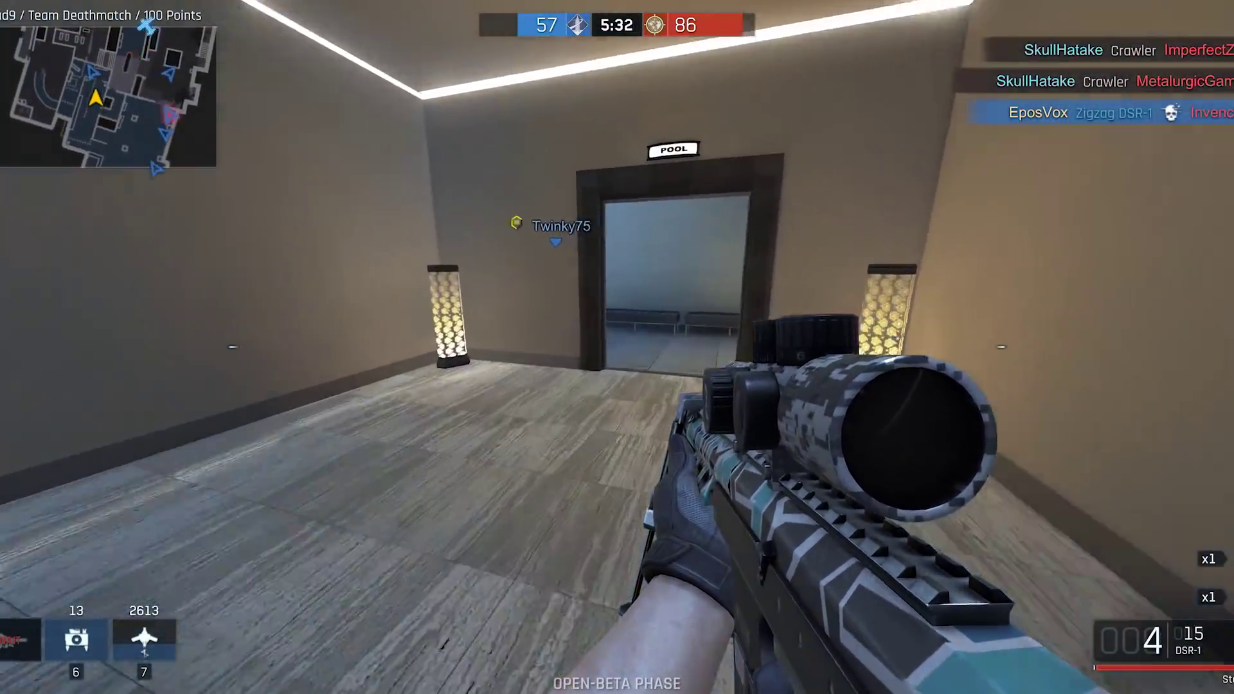